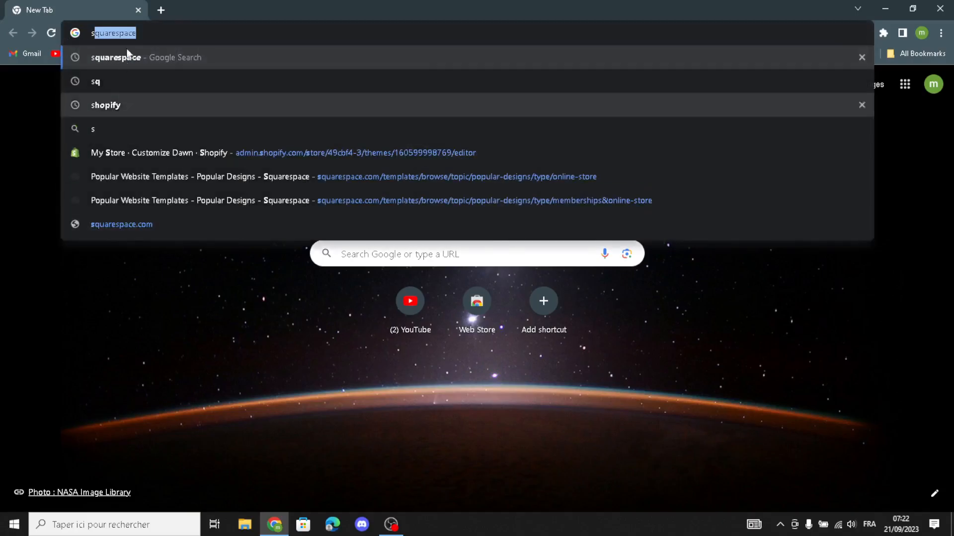
Search the web for squarespace and open the template gallery on the Squarespace website
left_click(106, 62)
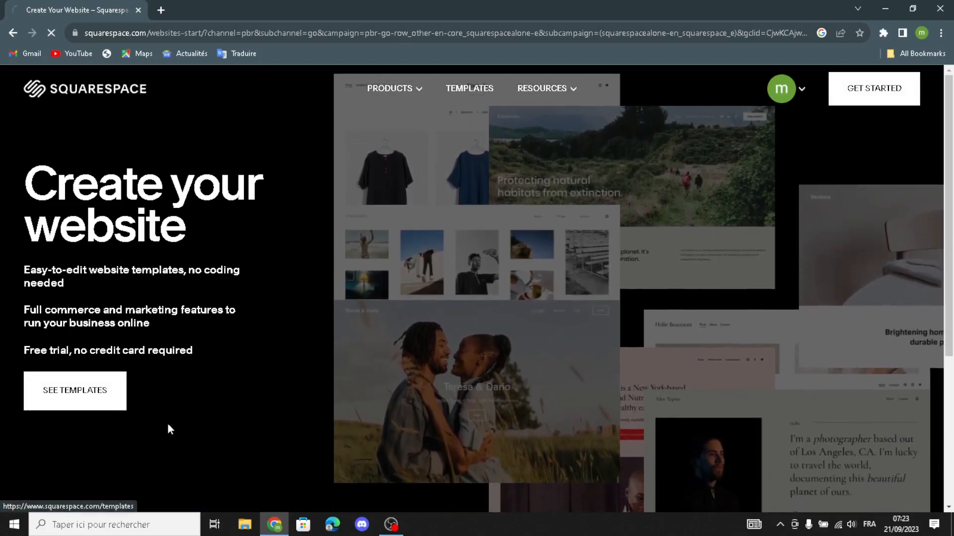
left_click(73, 406)
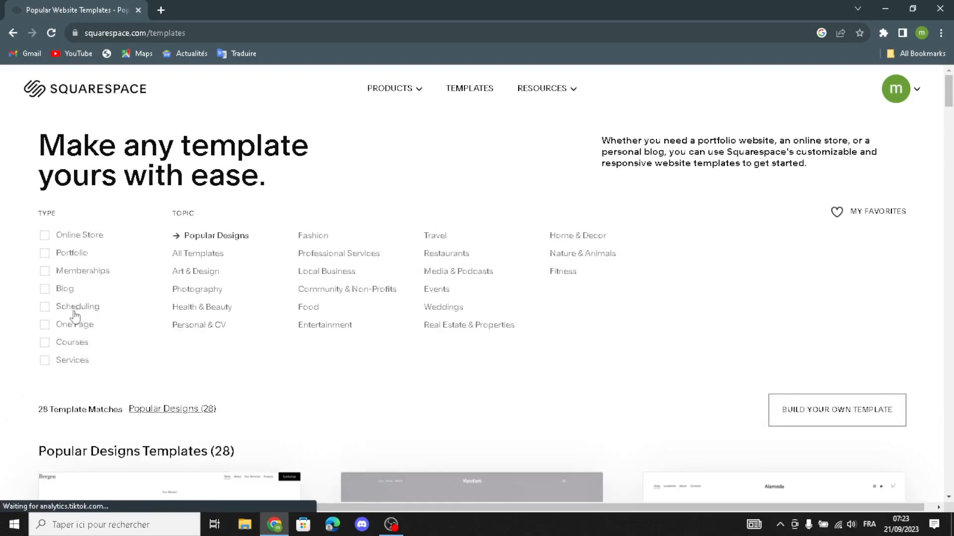
Filter the website templates by the types Online Store, Memberships, Courses and Services
left_click(44, 235)
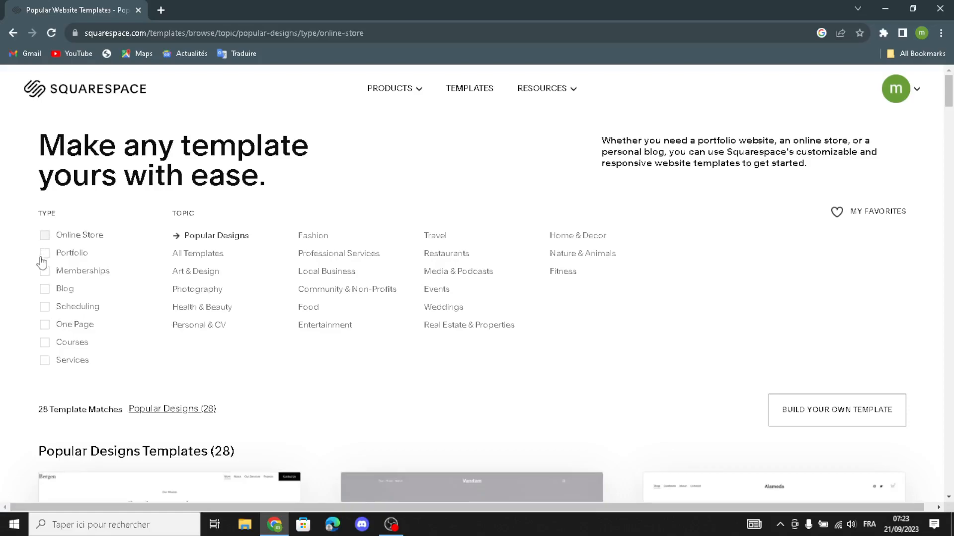
left_click(44, 271)
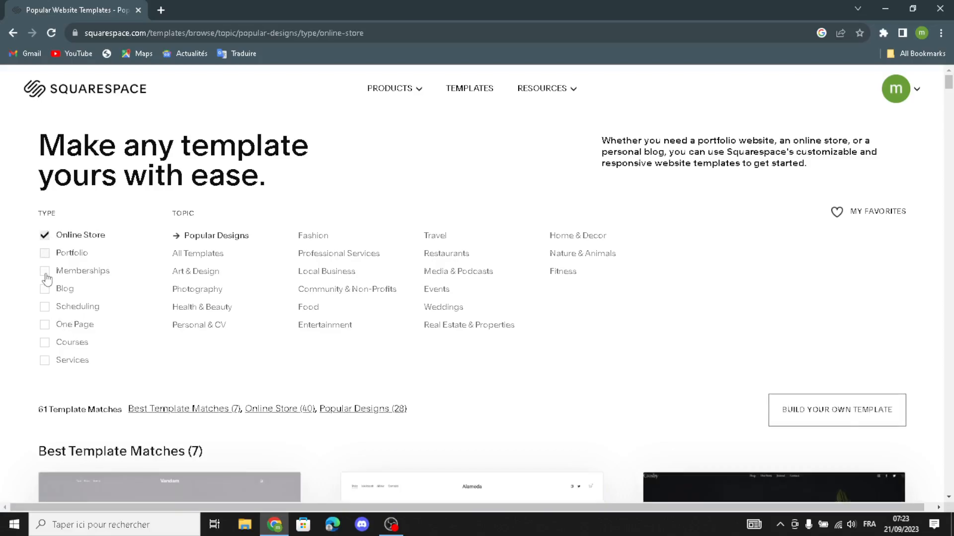
left_click(45, 342)
left_click(48, 363)
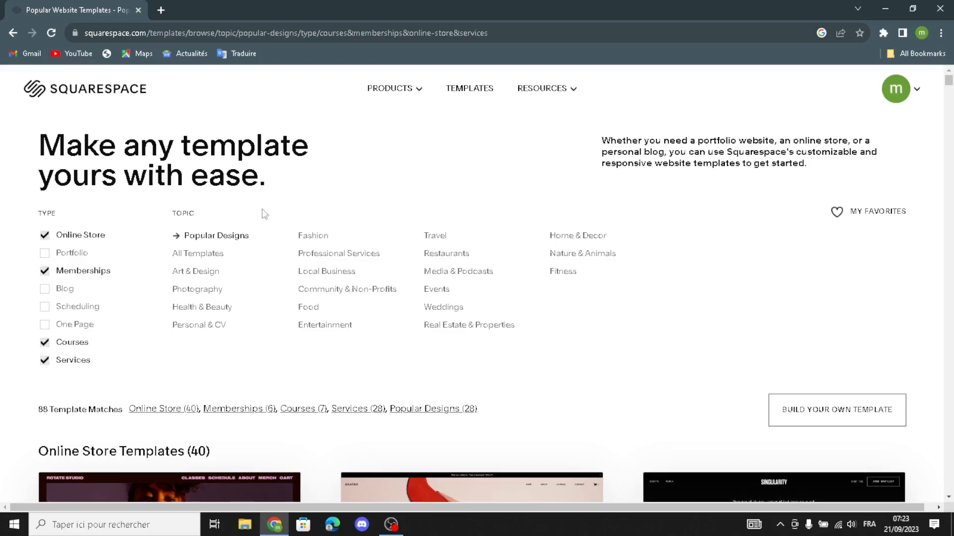
Start building a custom template from the Build your own template offer among the gallery results, retrying if site creation fails
scroll(462, 358, "down", 15)
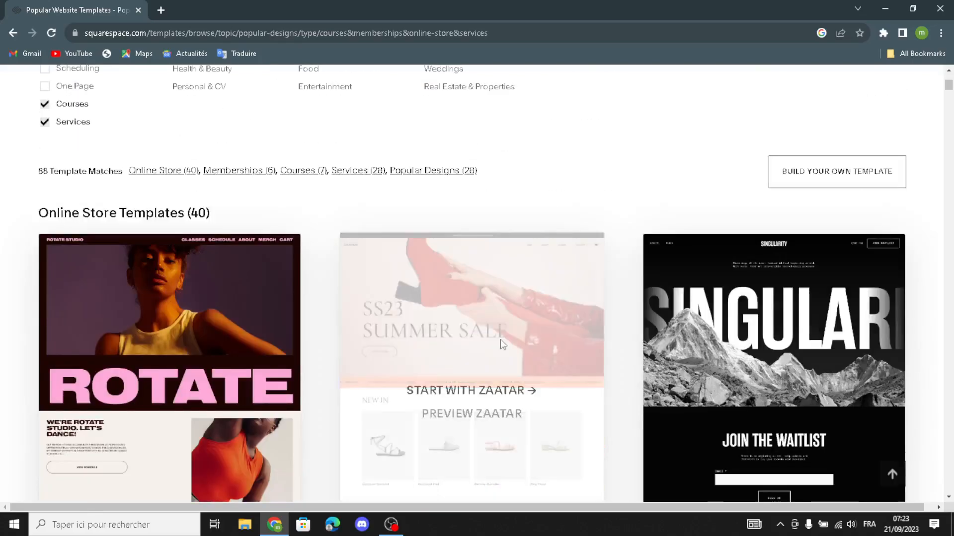
scroll(429, 359, "up", 3)
scroll(409, 362, "down", 1)
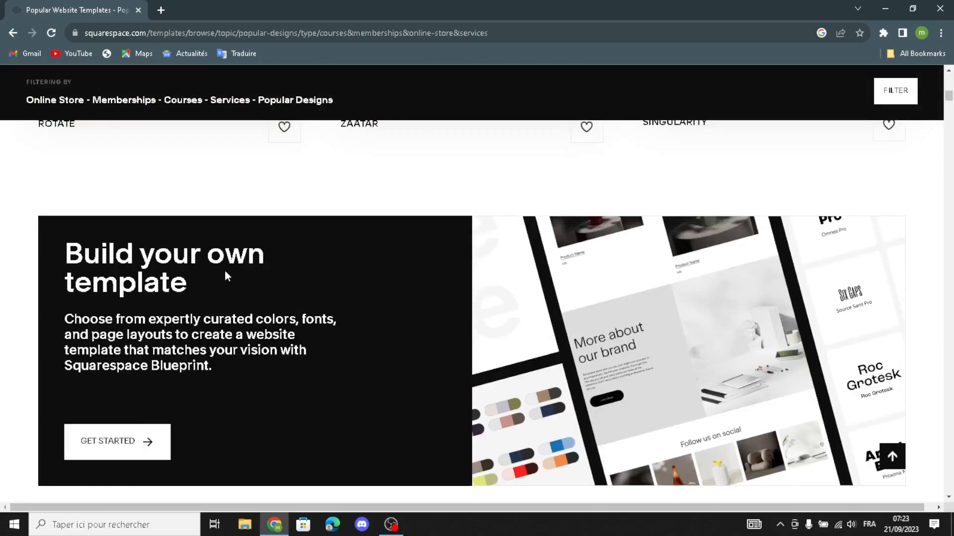
left_click(116, 437)
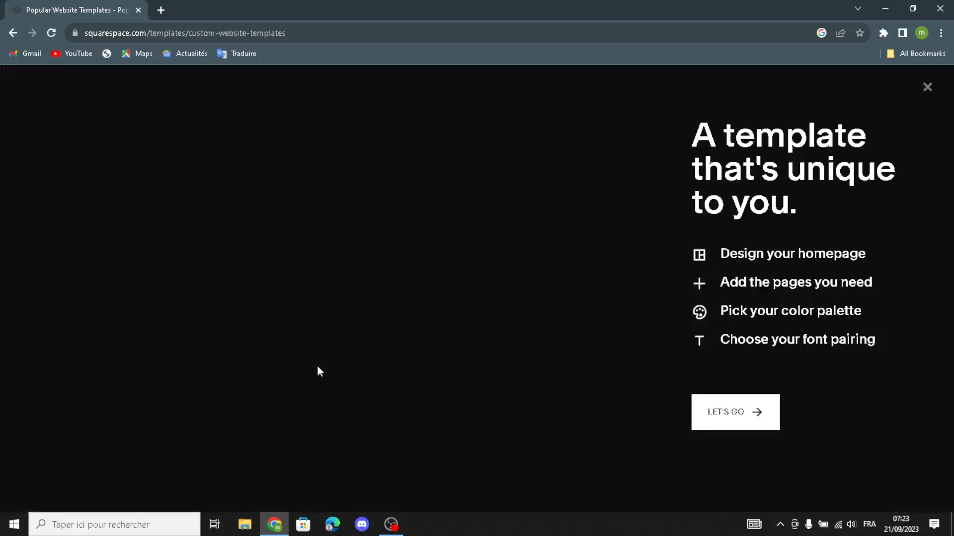
left_click(709, 421)
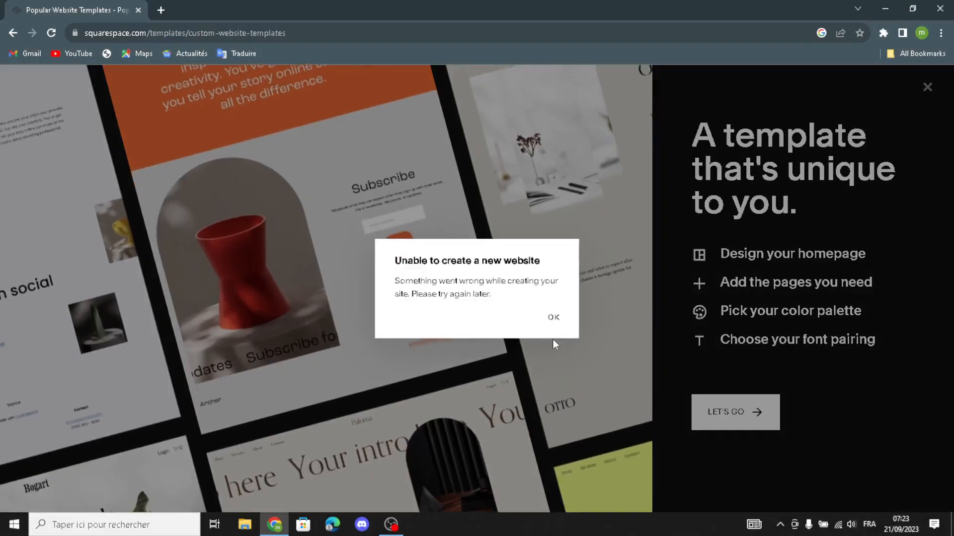
left_click(557, 327)
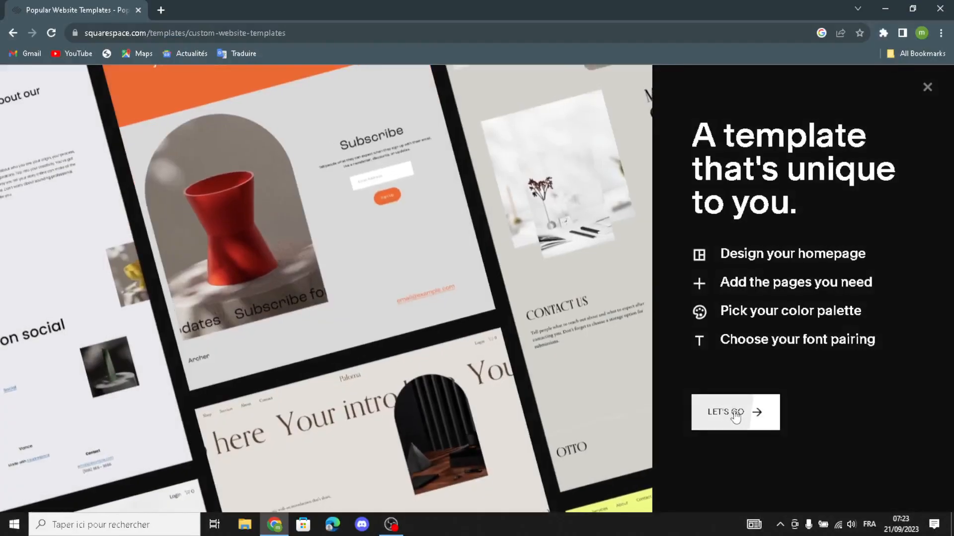
left_click(710, 422)
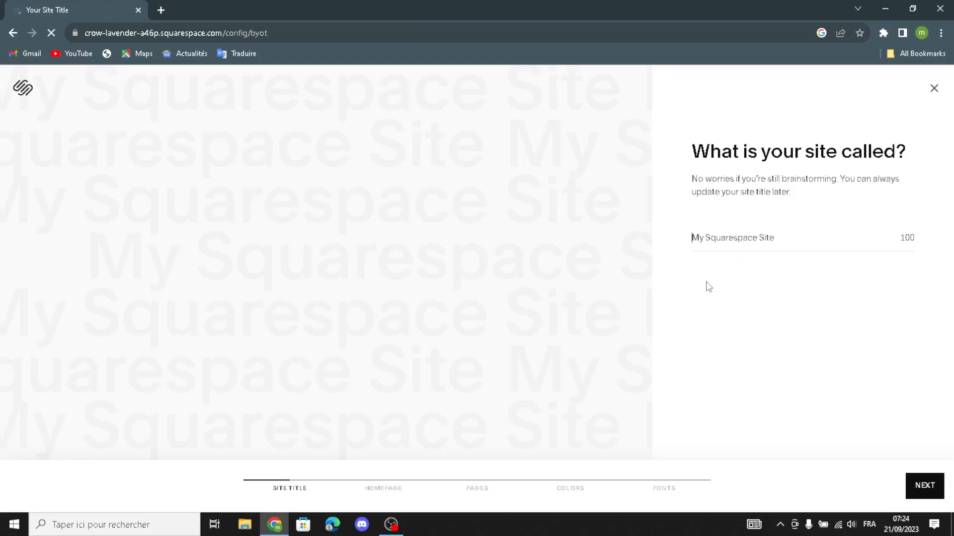
Reload the site title page, name the site GiftSpot and continue to the homepage stage
type("GiftSpot")
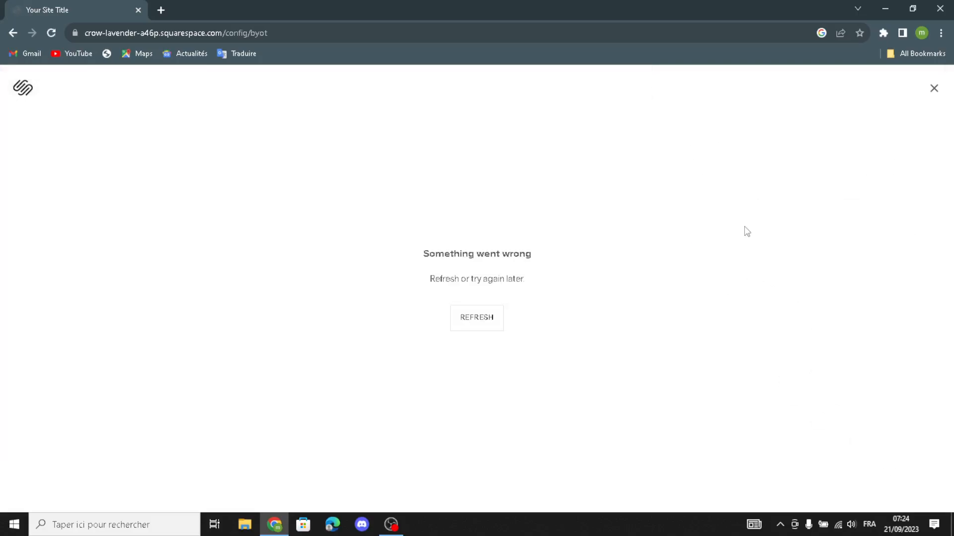
left_click(481, 327)
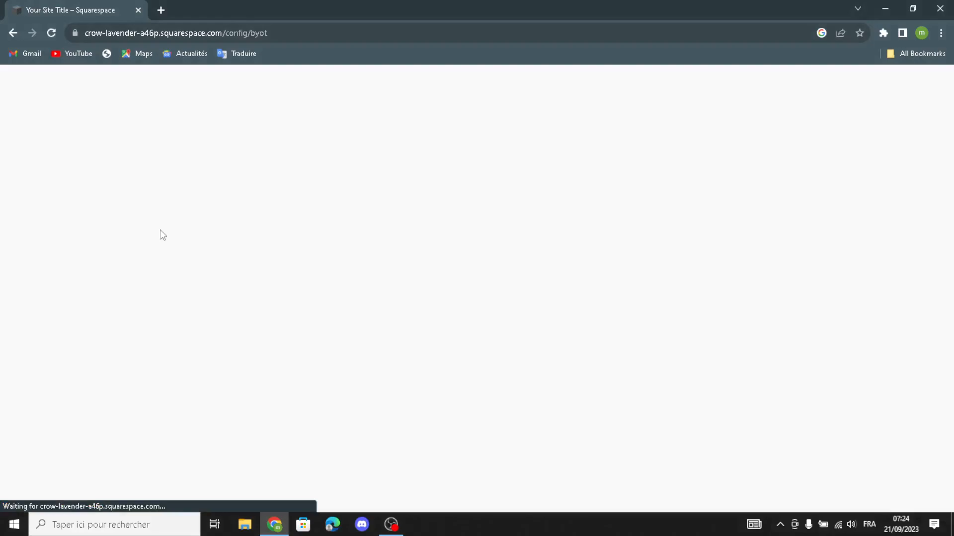
left_click(734, 242)
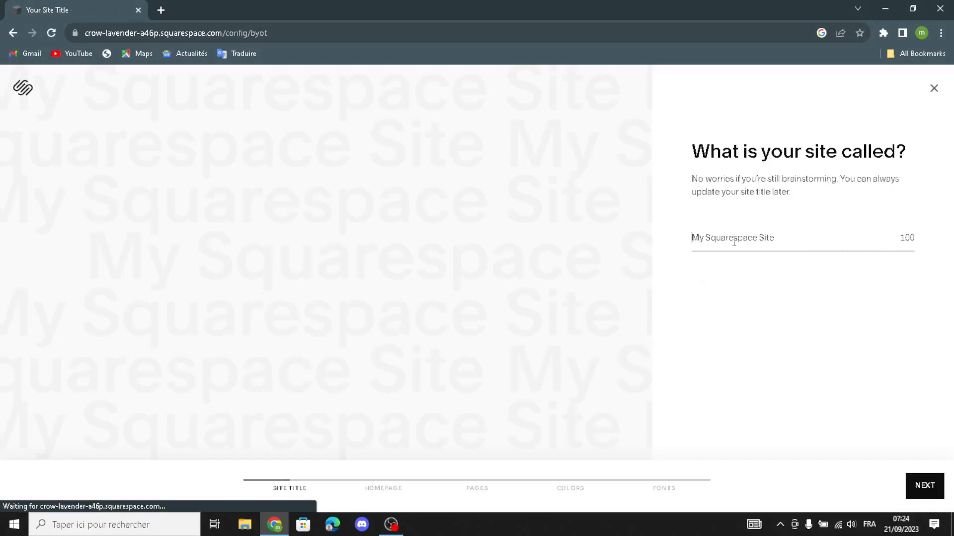
type("GiftSpot")
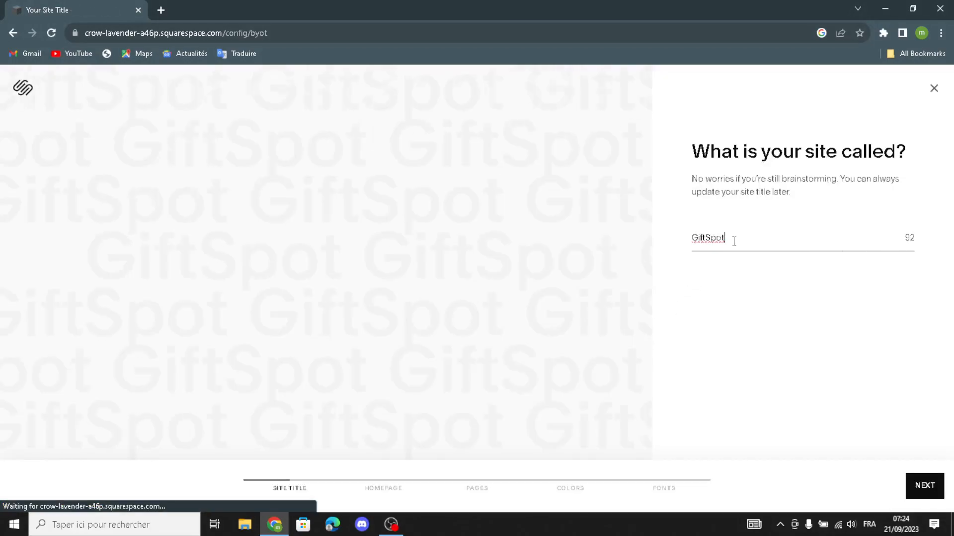
left_click(923, 488)
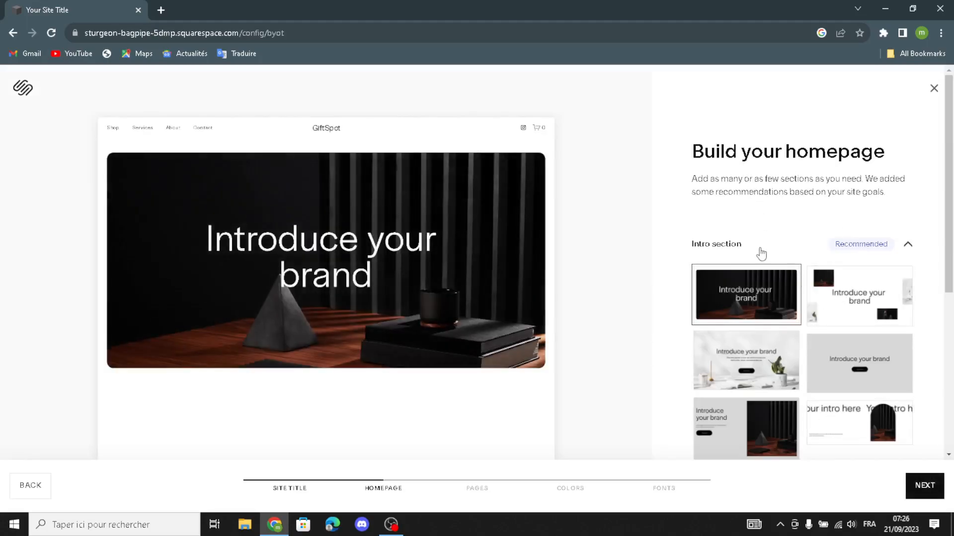
Use the plain grey intro layout with a button and the Shop our product layout with the arched image on the homepage
scroll(763, 300, "down", 2)
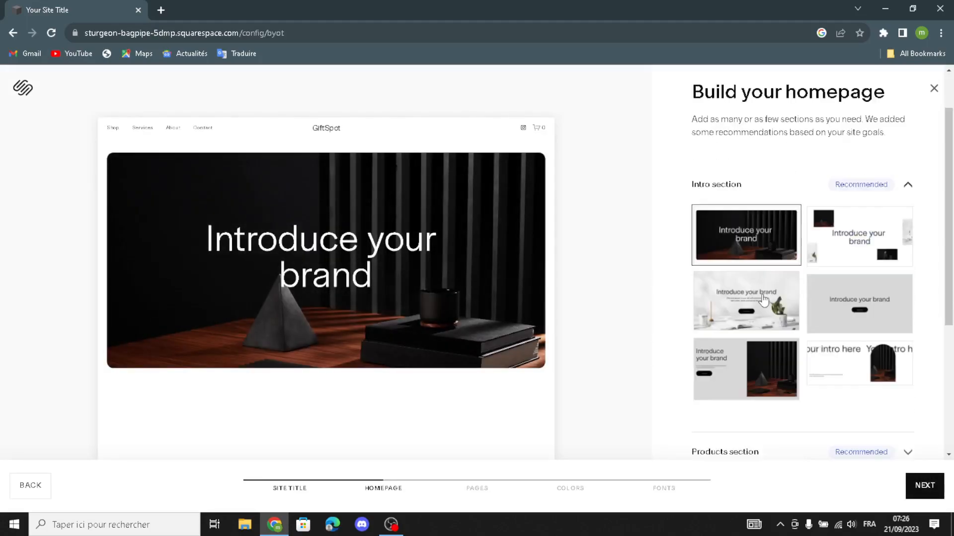
left_click(825, 302)
scroll(790, 404, "down", 4)
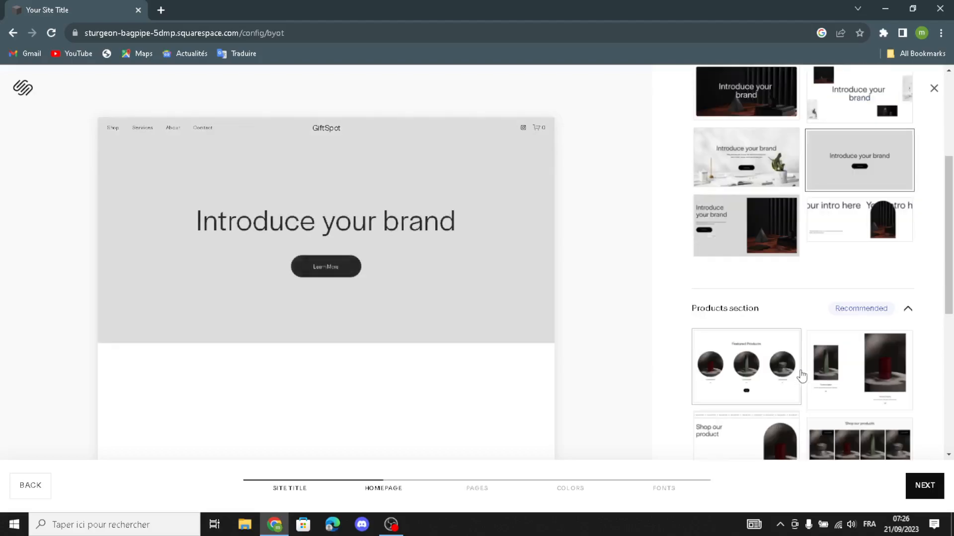
scroll(794, 372, "down", 3)
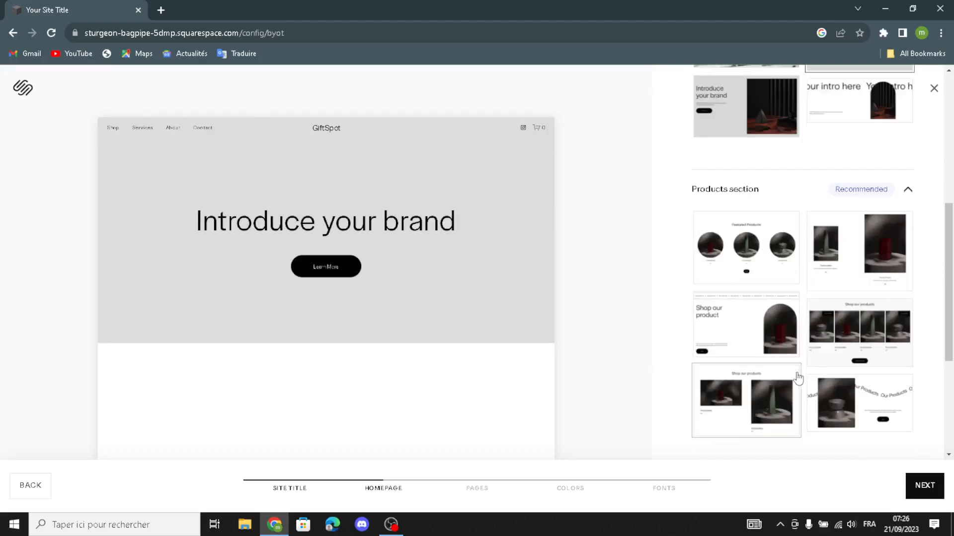
left_click(757, 293)
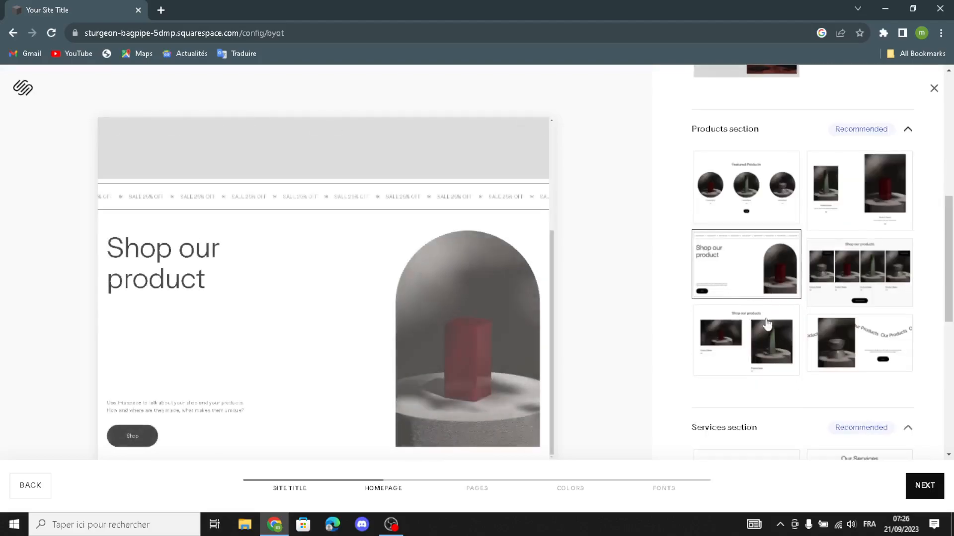
Add the Services layout with the expandable service list and the grey text-only About layout to the homepage
scroll(788, 372, "down", 4)
left_click(735, 224)
scroll(733, 226, "down", 1)
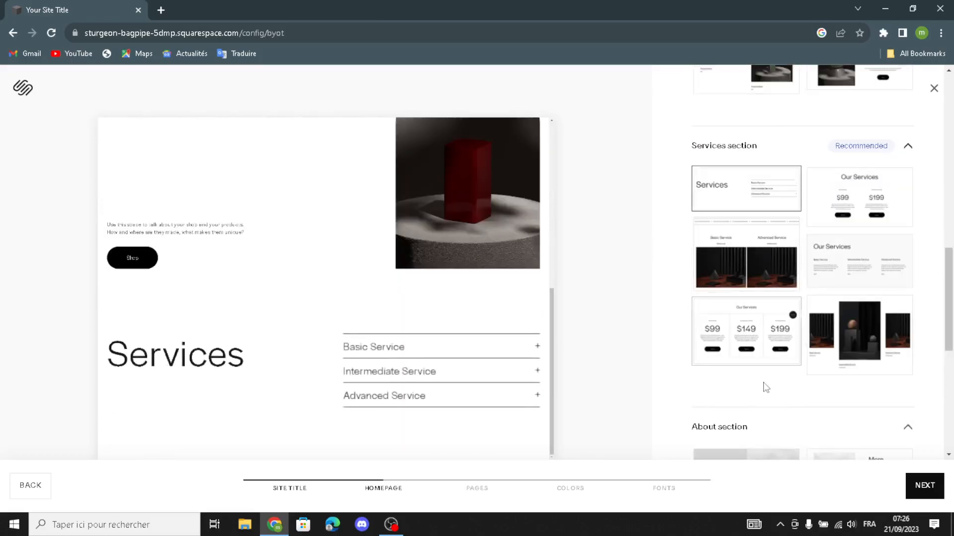
scroll(770, 393, "down", 4)
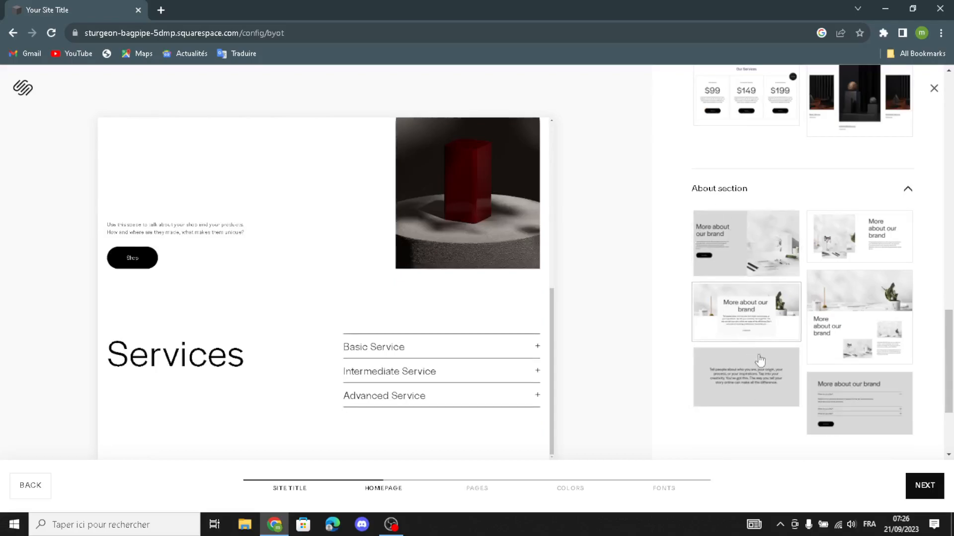
left_click(770, 385)
Add the simple text-and-icon Follow us on social section and the Subscribe form with the arched red vase image
scroll(775, 386, "down", 3)
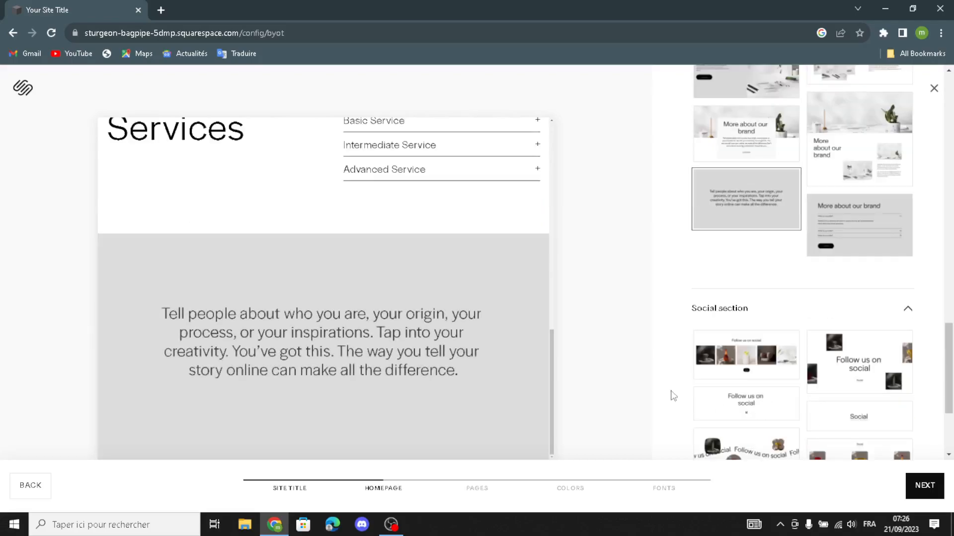
scroll(745, 378, "down", 1)
left_click(737, 333)
scroll(720, 397, "down", 5)
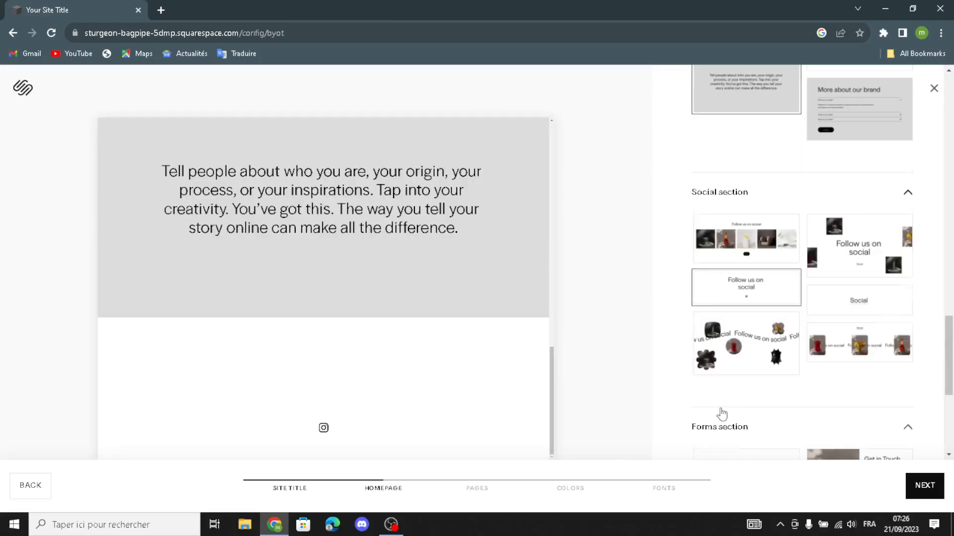
left_click(843, 369)
Add the three-column footer layout to the homepage and continue to the page selection
scroll(841, 368, "down", 3)
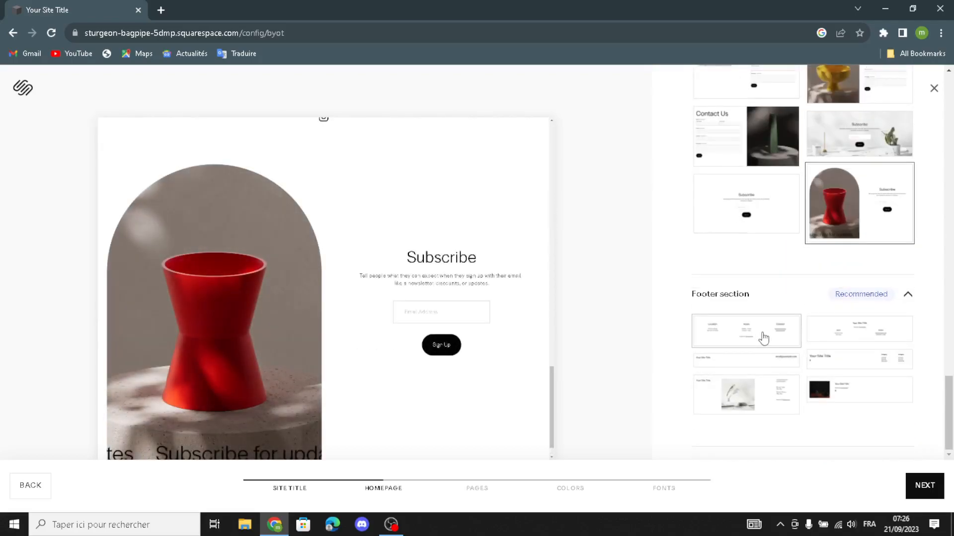
left_click(763, 337)
left_click(924, 486)
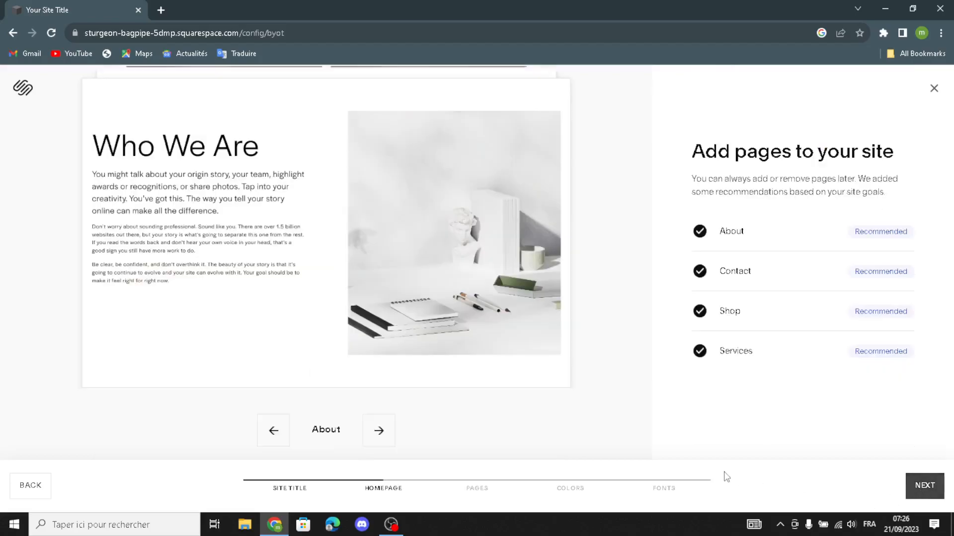
Keep the recommended About, Contact, Shop and Services pages and choose the Monochromatic palette with grey, navy and black
left_click(925, 487)
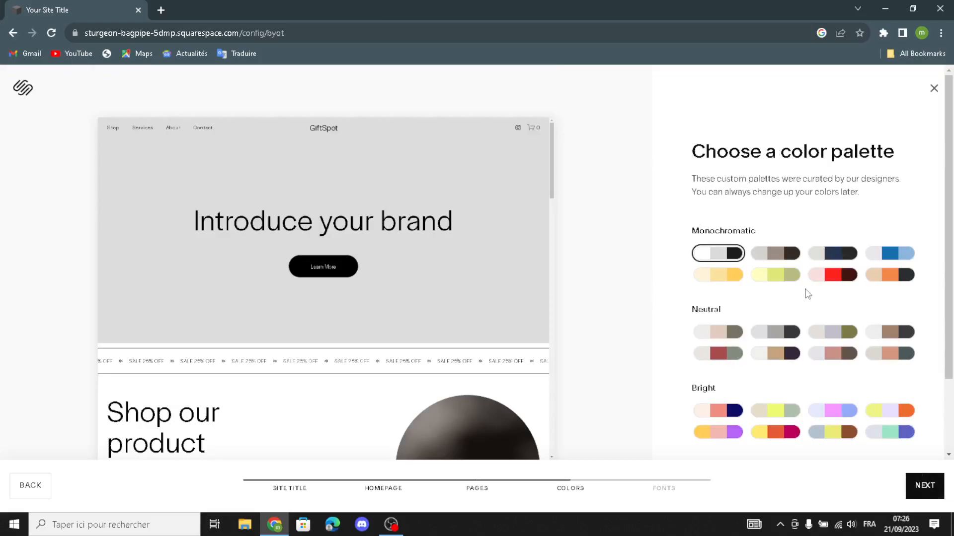
left_click(814, 254)
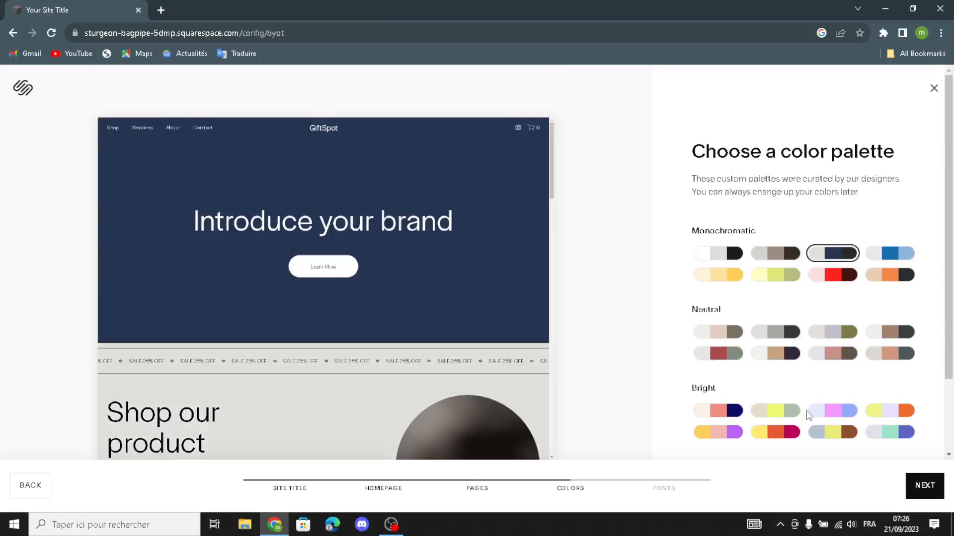
left_click(923, 493)
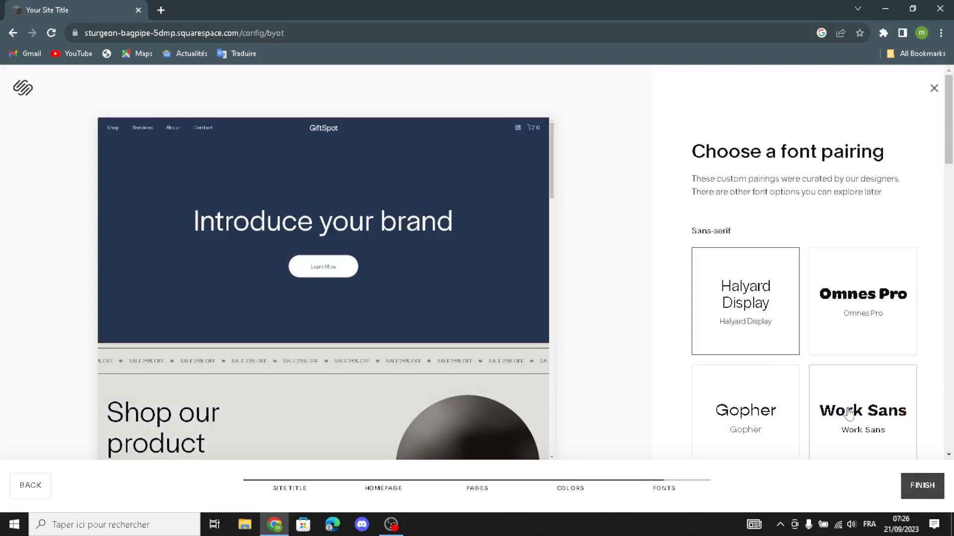
Choose the Work Sans font pairing and finish the template, skipping the AI homepage text
left_click(848, 421)
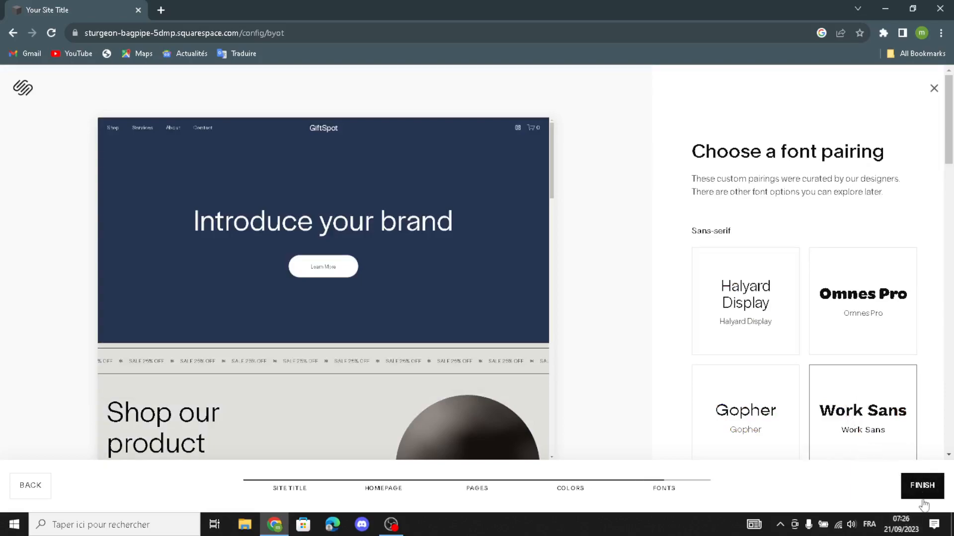
left_click(923, 486)
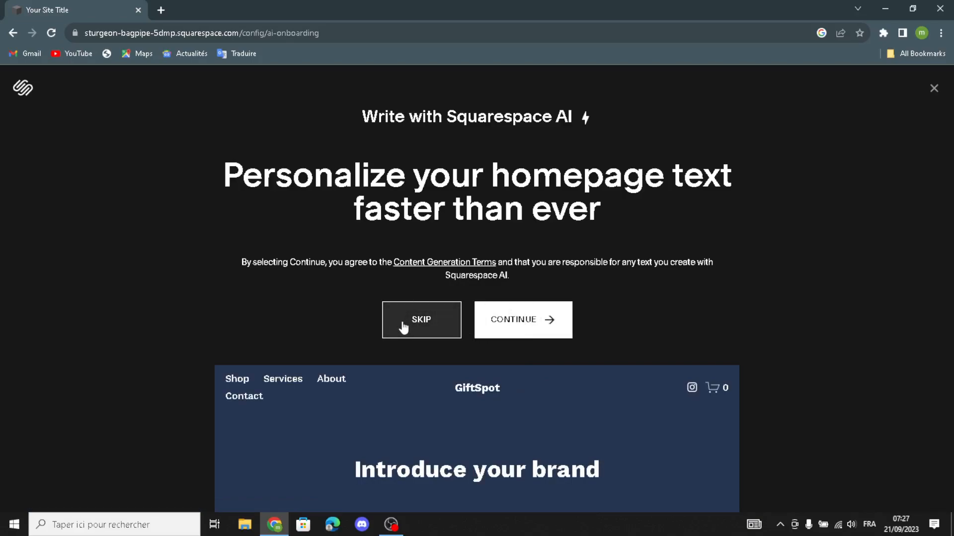
left_click(403, 326)
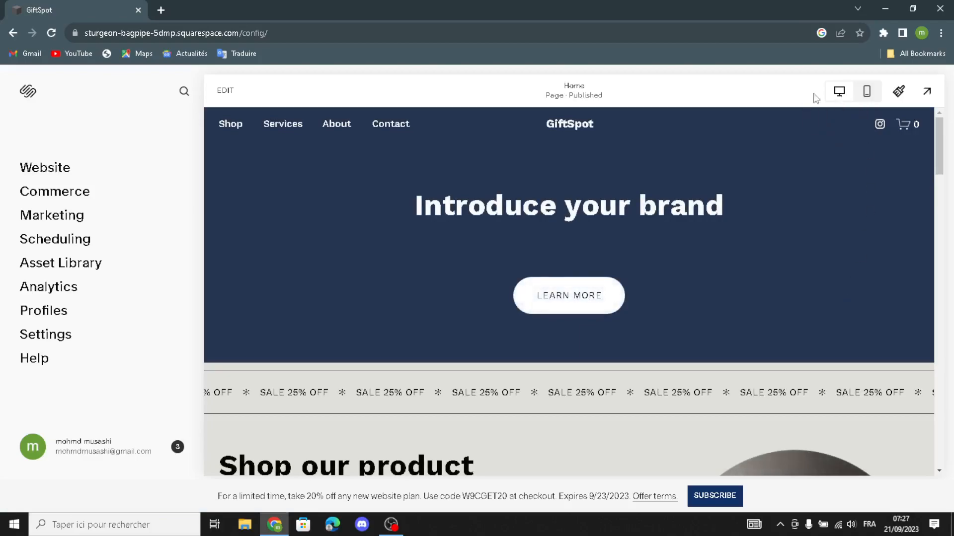
Examine the GiftSpot homepage in the desktop and mobile previews, ending in the desktop view
scroll(780, 284, "down", 5)
scroll(780, 285, "up", 5)
left_click(864, 100)
scroll(591, 340, "down", 3)
scroll(670, 239, "up", 3)
left_click(835, 96)
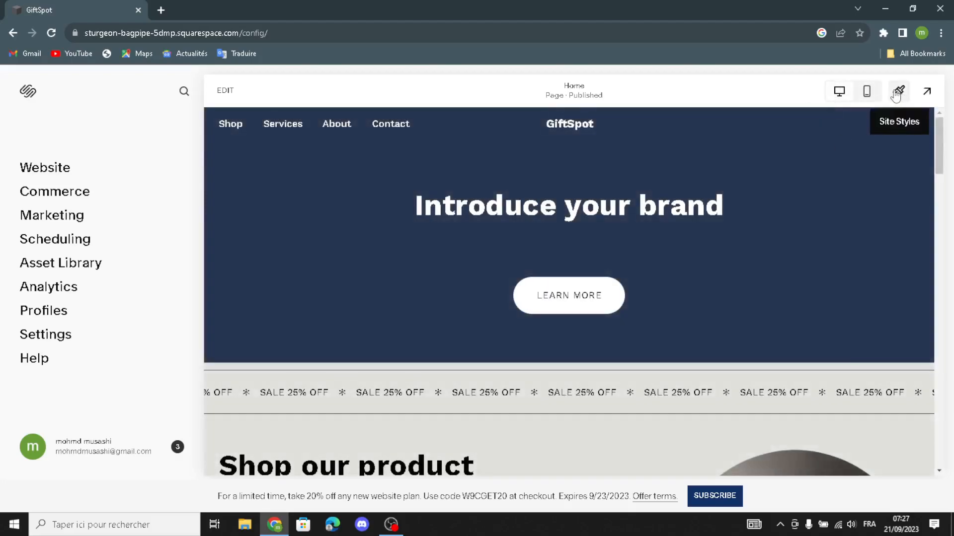
Open the site styles and examine the font pack, the global text styles, the color palette and its themes
left_click(895, 94)
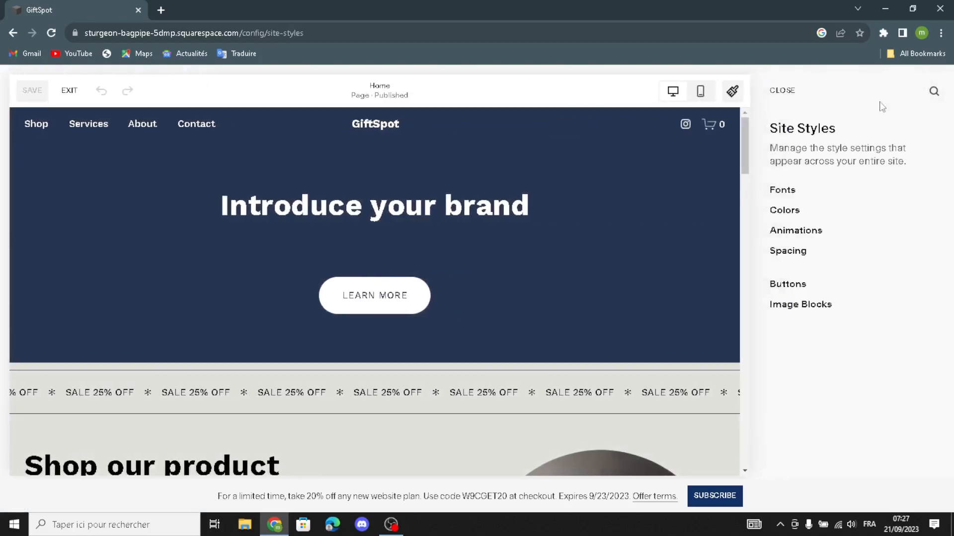
left_click(779, 193)
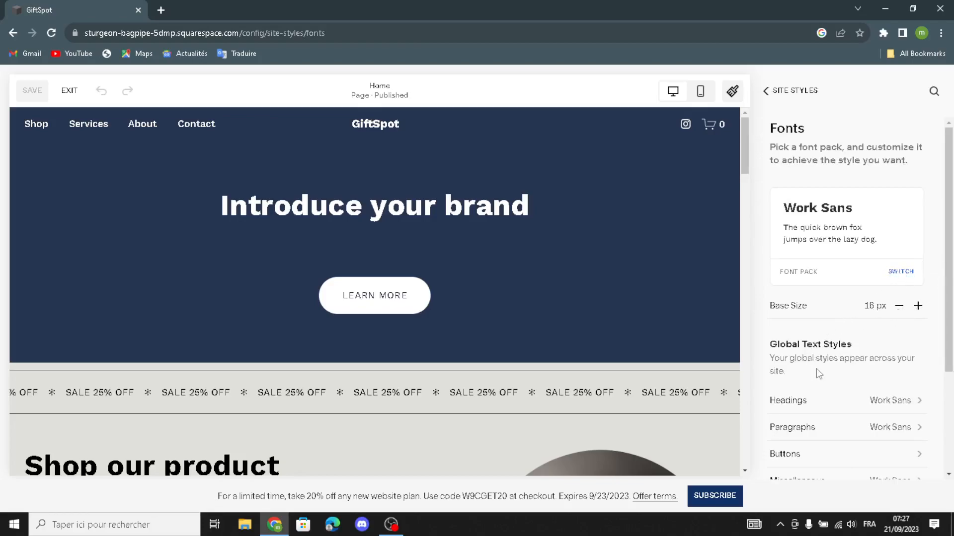
scroll(817, 369, "down", 1)
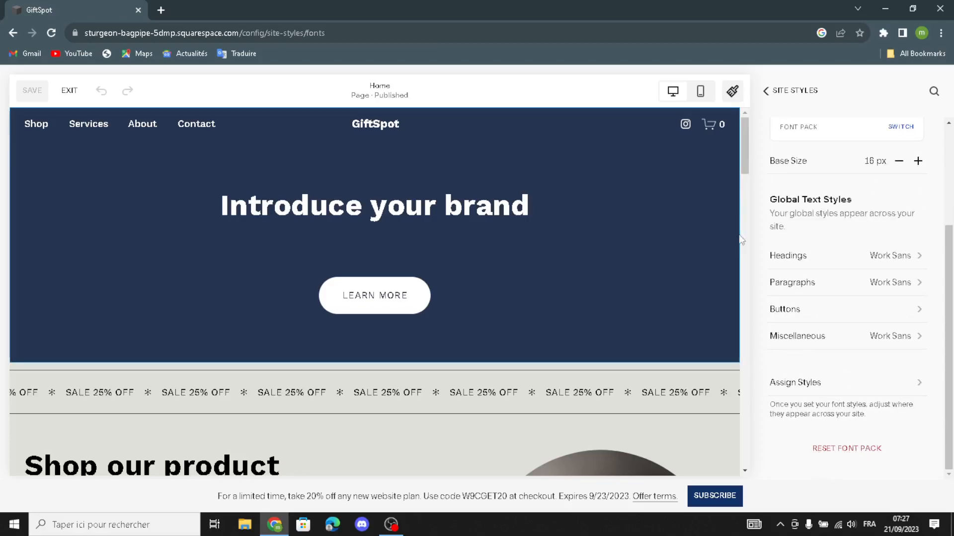
left_click(766, 90)
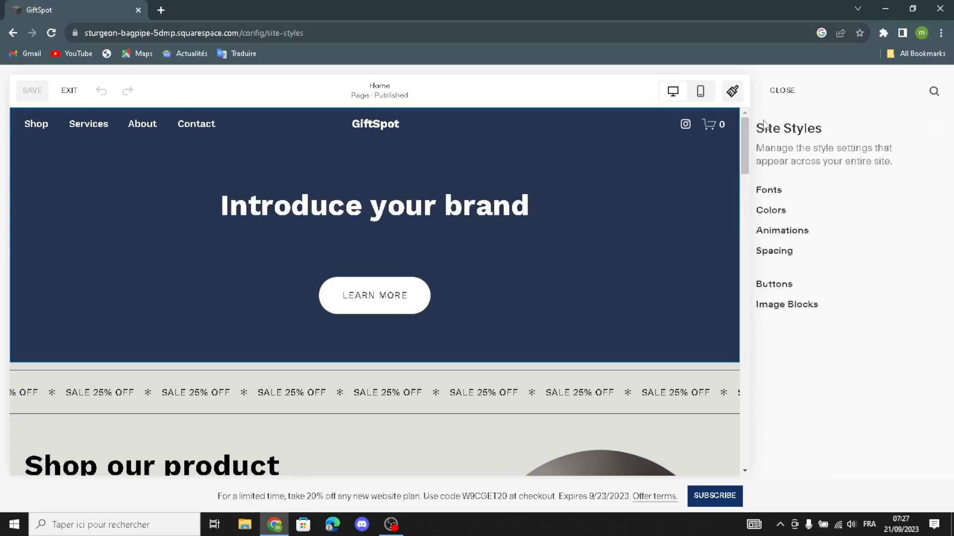
left_click(774, 213)
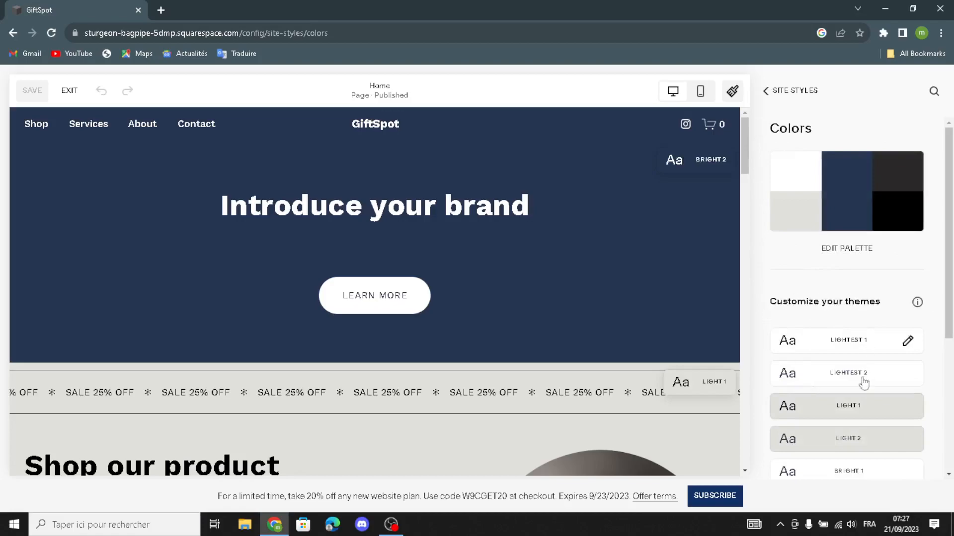
scroll(841, 421, "down", 1)
scroll(841, 422, "down", 3)
scroll(850, 437, "up", 1)
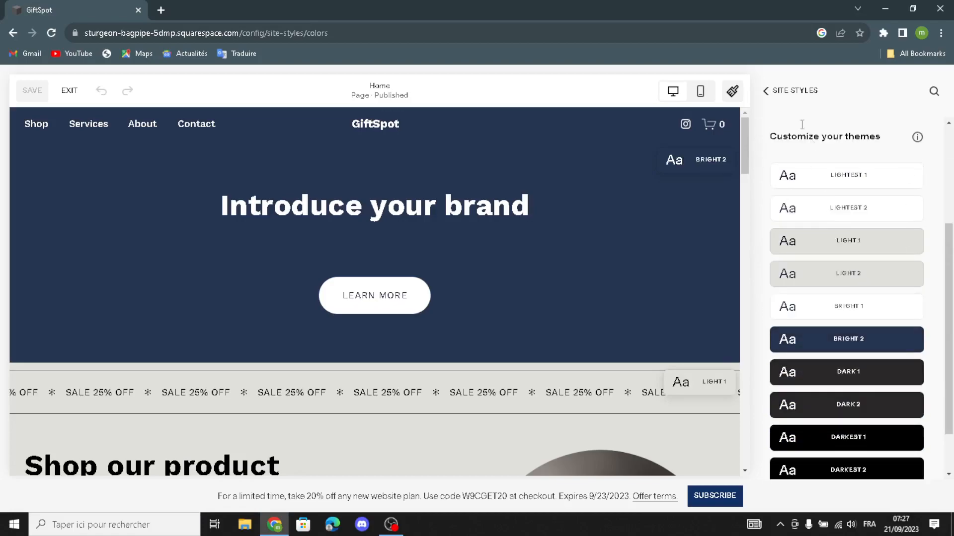
left_click(766, 93)
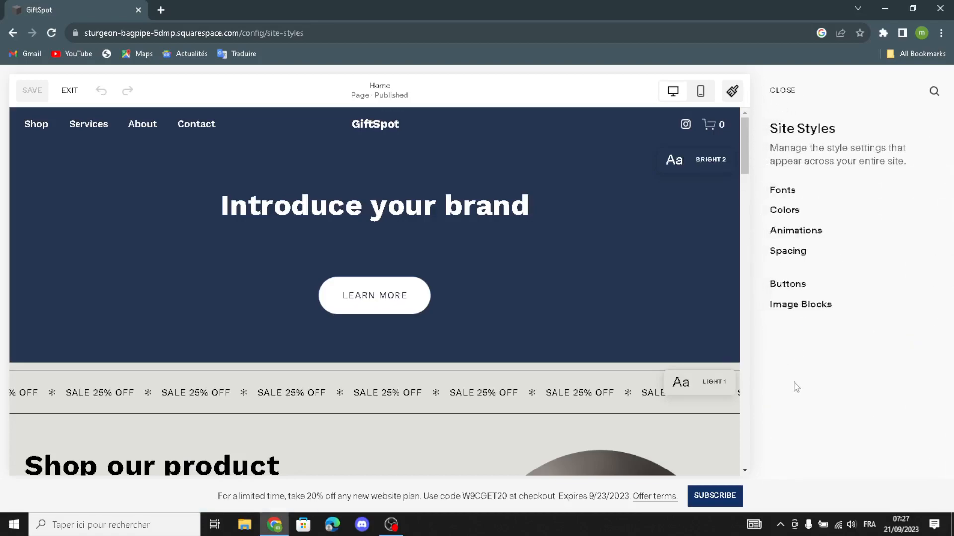
Open the Bright 2 color theme and examine its header, sitewide and text color settings
left_click(784, 214)
scroll(814, 348, "down", 3)
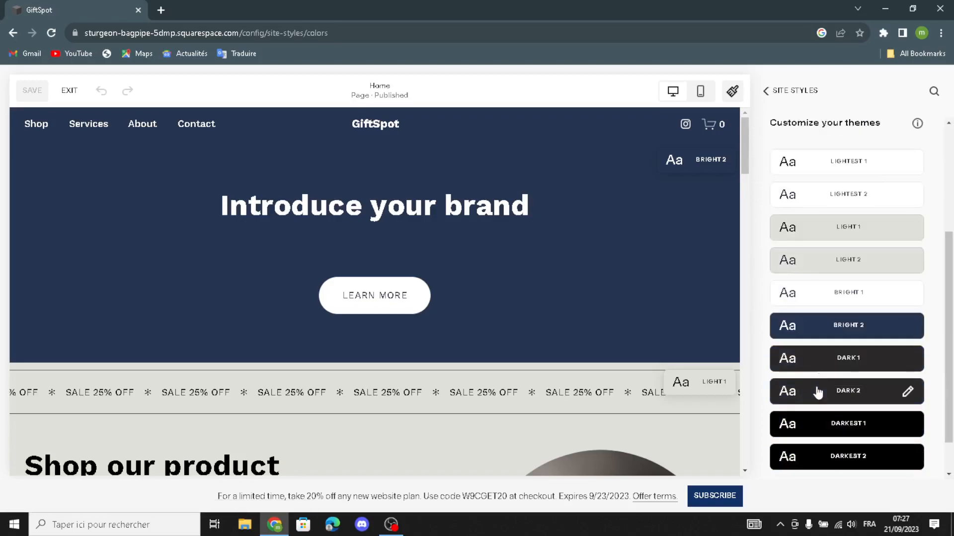
left_click(843, 326)
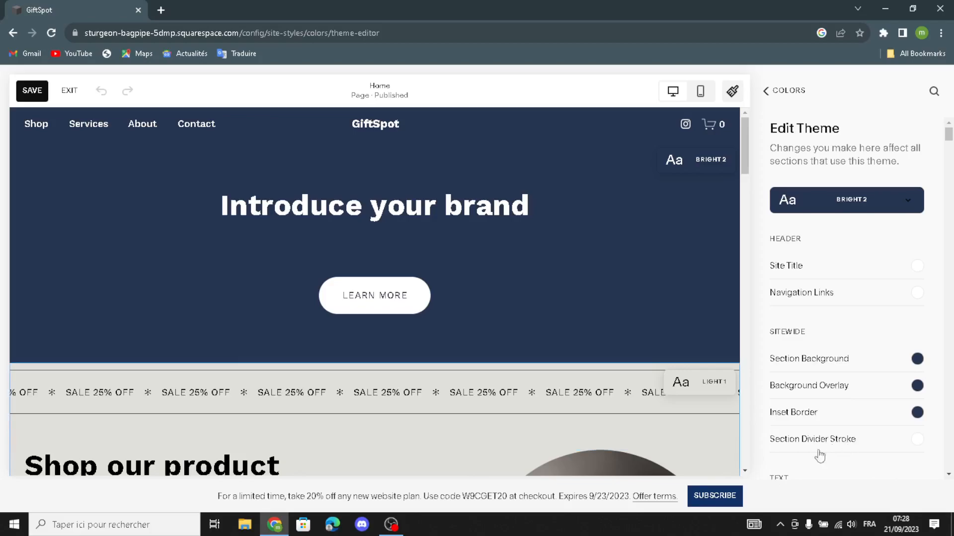
scroll(820, 432, "down", 1)
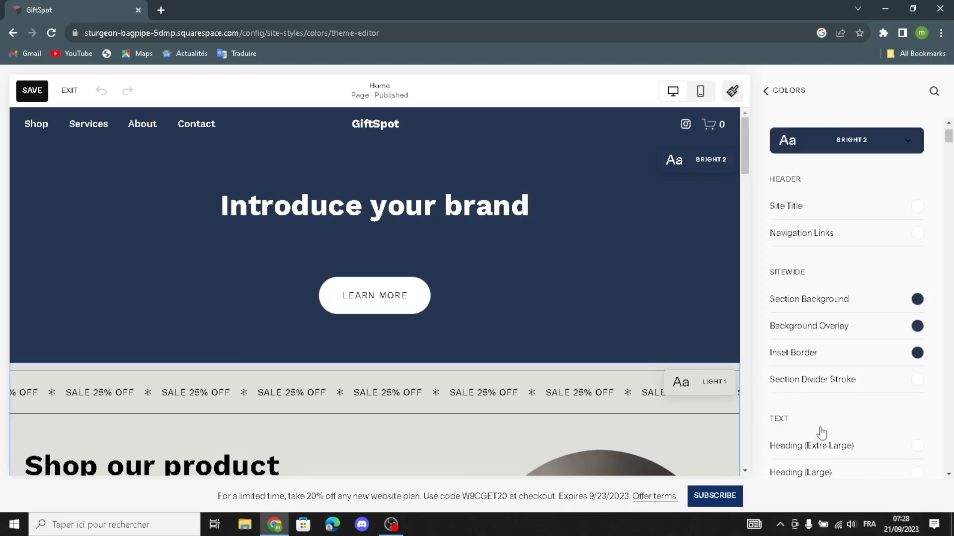
scroll(822, 396, "down", 3)
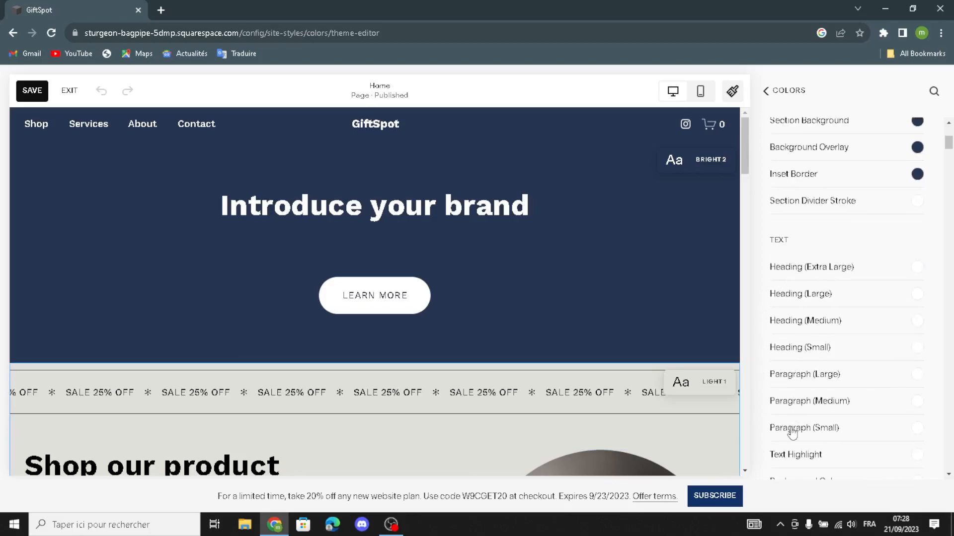
scroll(776, 434, "down", 2)
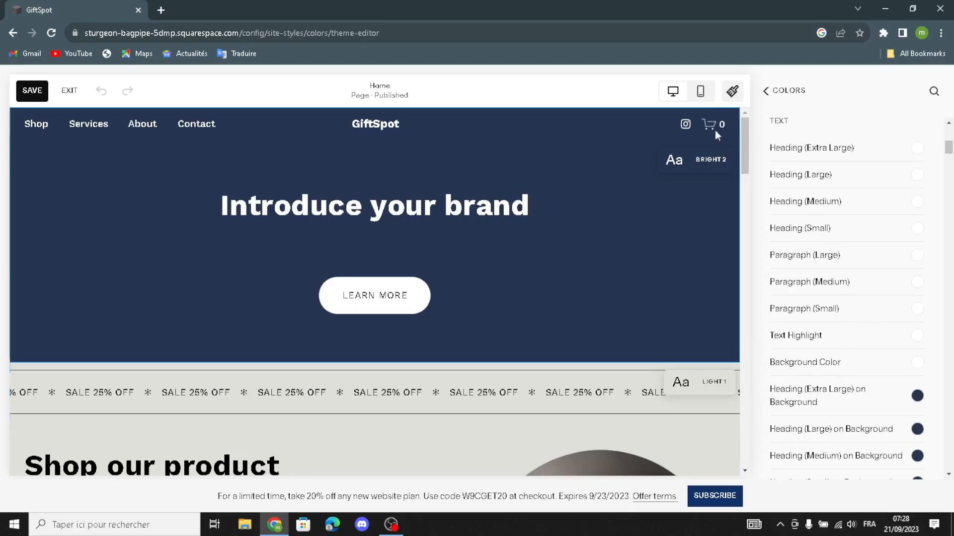
left_click(765, 91)
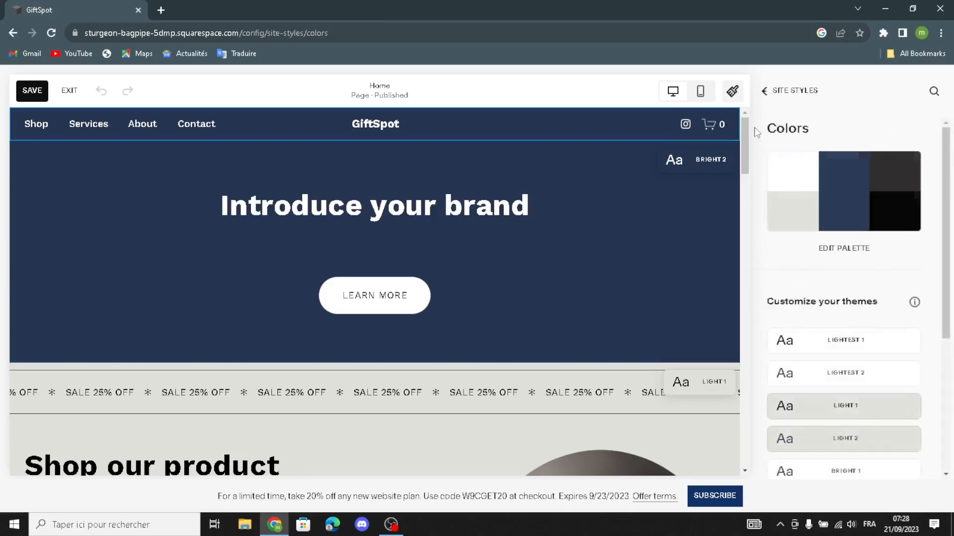
left_click(764, 101)
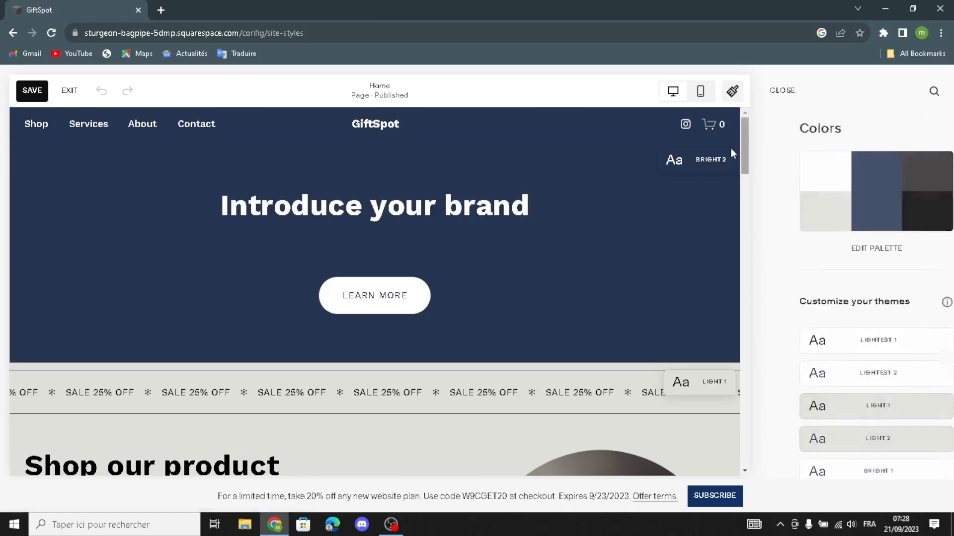
Set the speed of the site's Fade animation to Medium
left_click(775, 238)
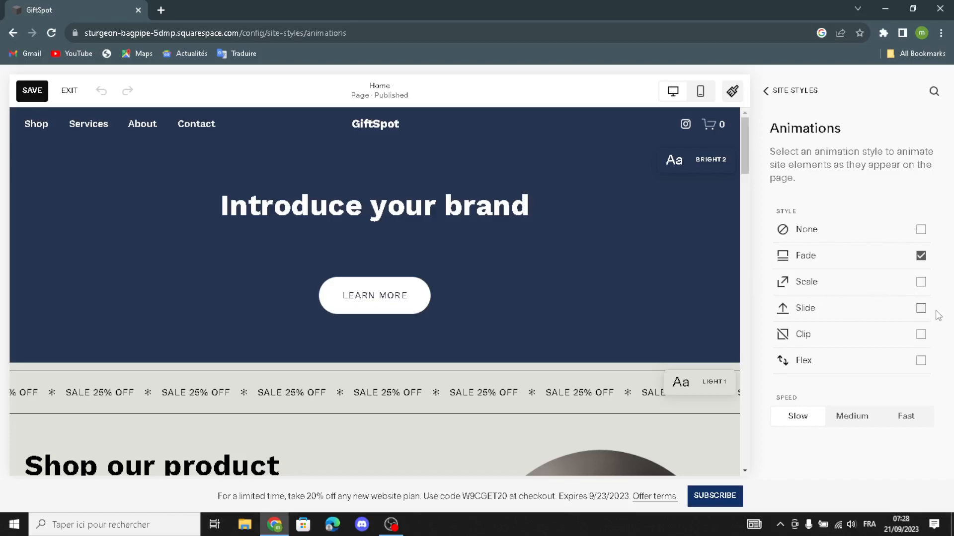
left_click(862, 421)
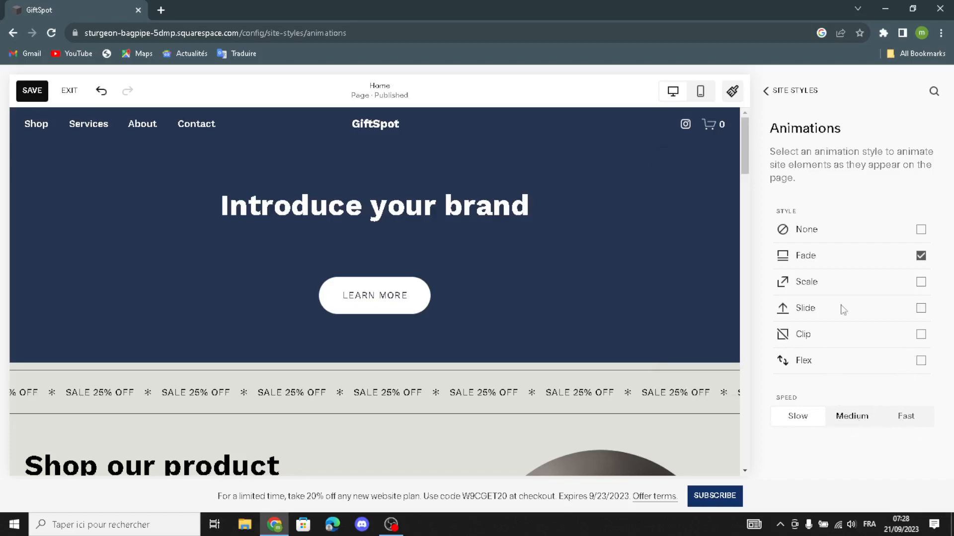
left_click(767, 91)
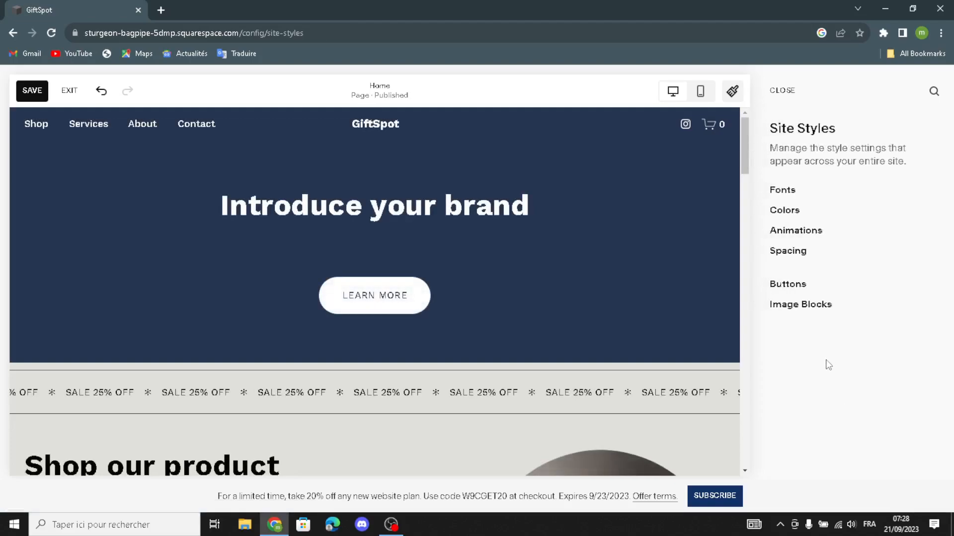
Increase the site's maximum page width to 1596px in the spacing styles
left_click(787, 253)
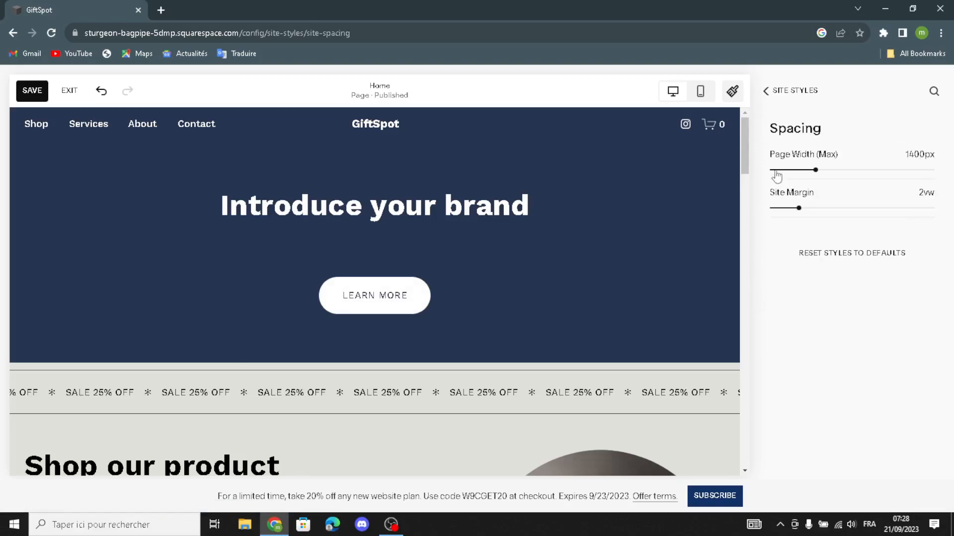
left_click_drag(817, 170, 837, 171)
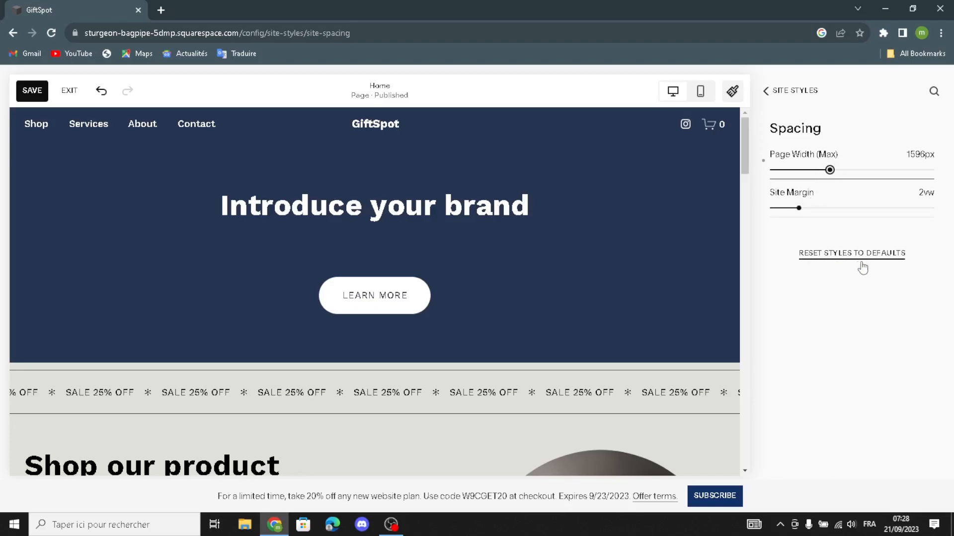
left_click(765, 91)
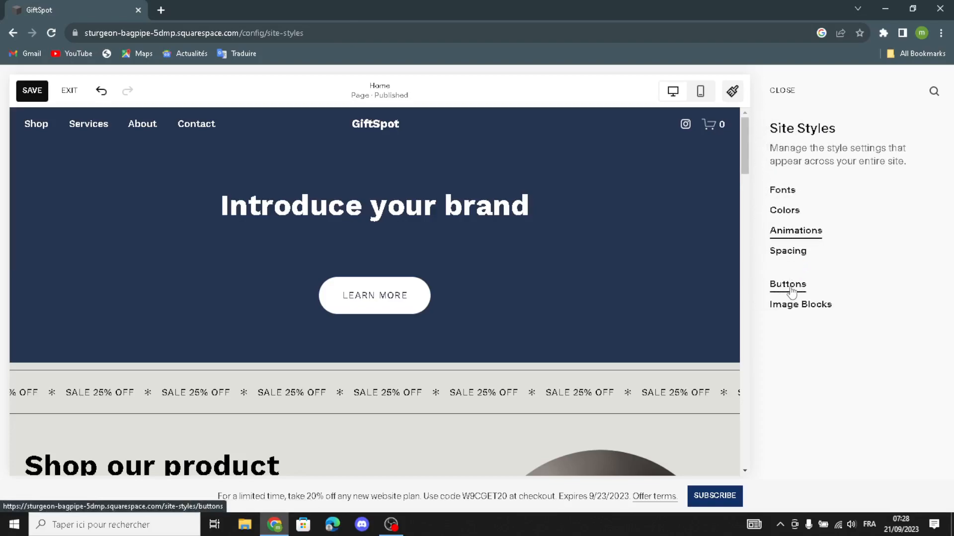
Examine the primary button styles and the image block styles, and close the site styles
left_click(791, 286)
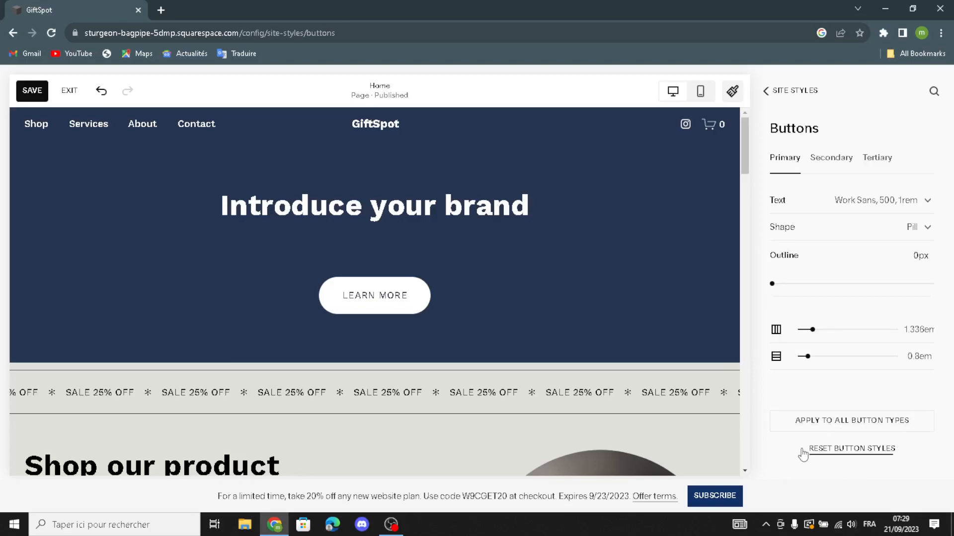
left_click(764, 91)
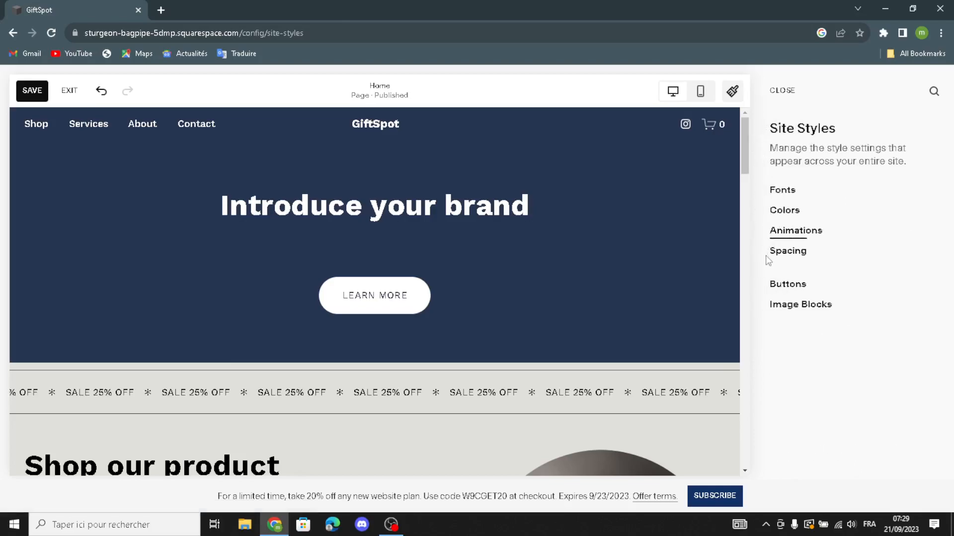
left_click(781, 313)
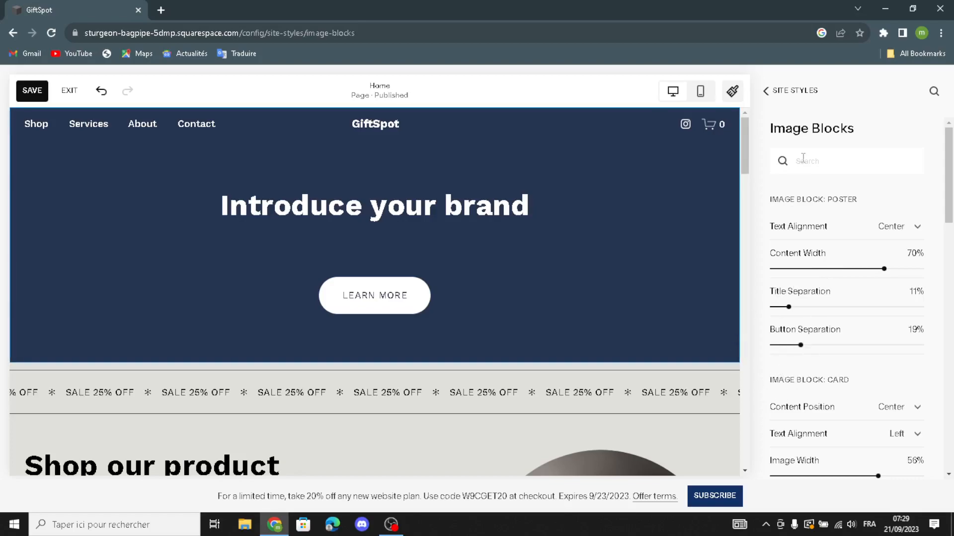
left_click(763, 97)
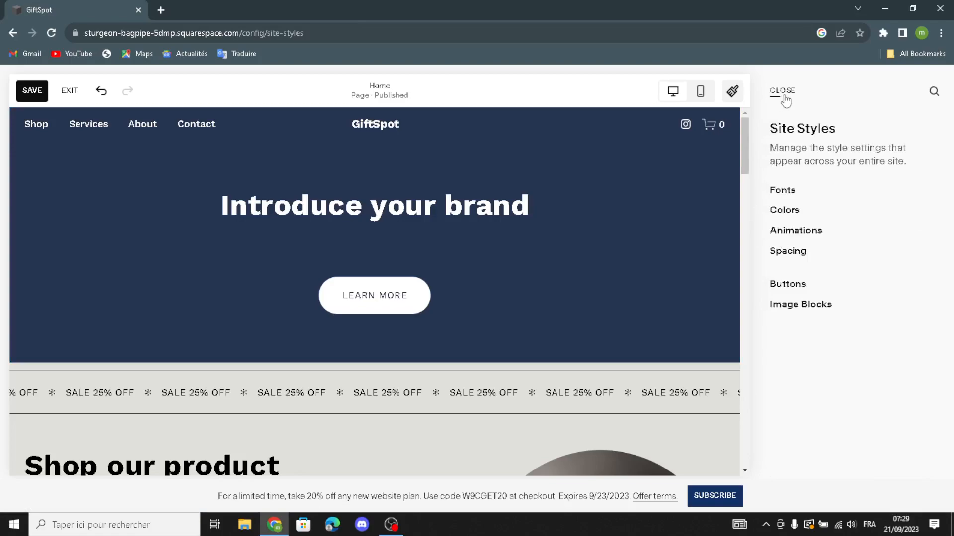
left_click(780, 92)
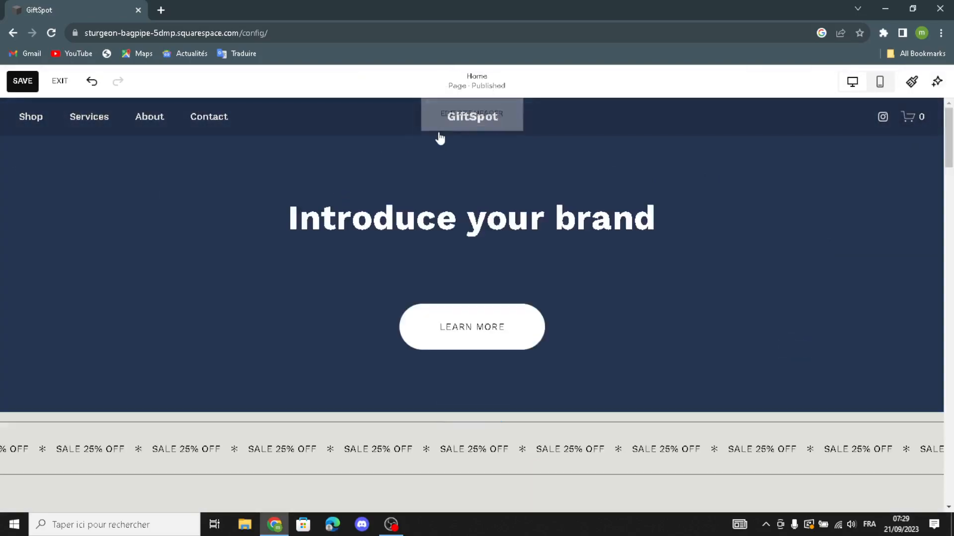
Open the site header for editing and examine its site title, logo and mobile logo options
left_click(485, 107)
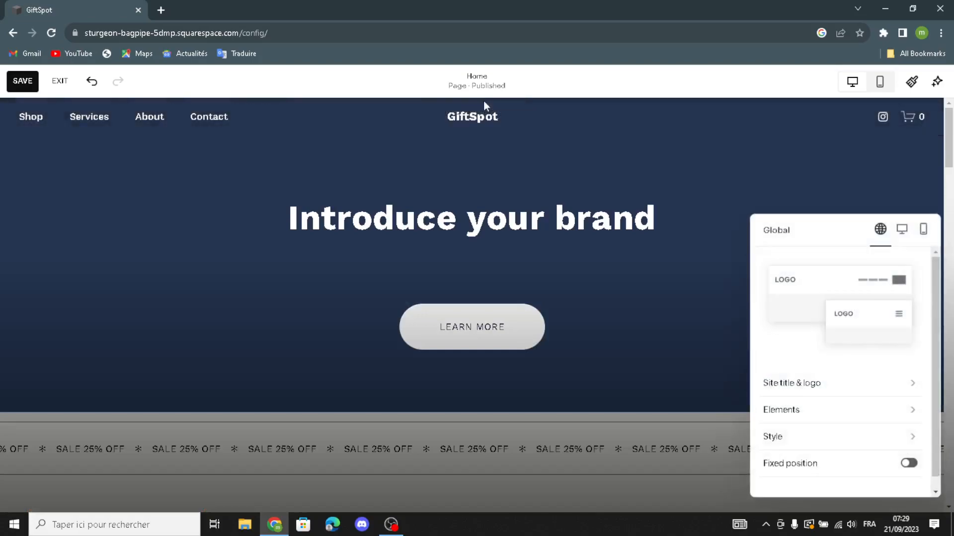
left_click(774, 383)
left_click(822, 276)
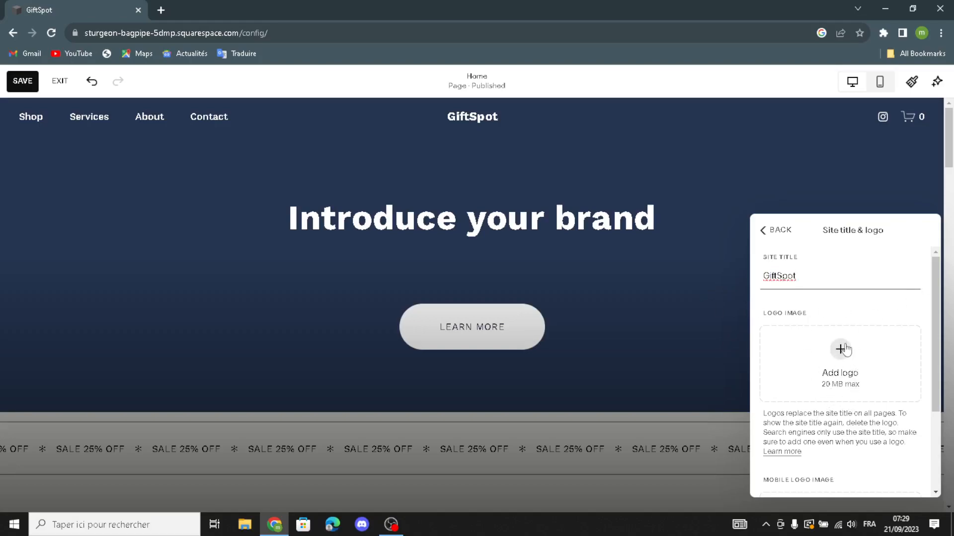
scroll(846, 350, "down", 3)
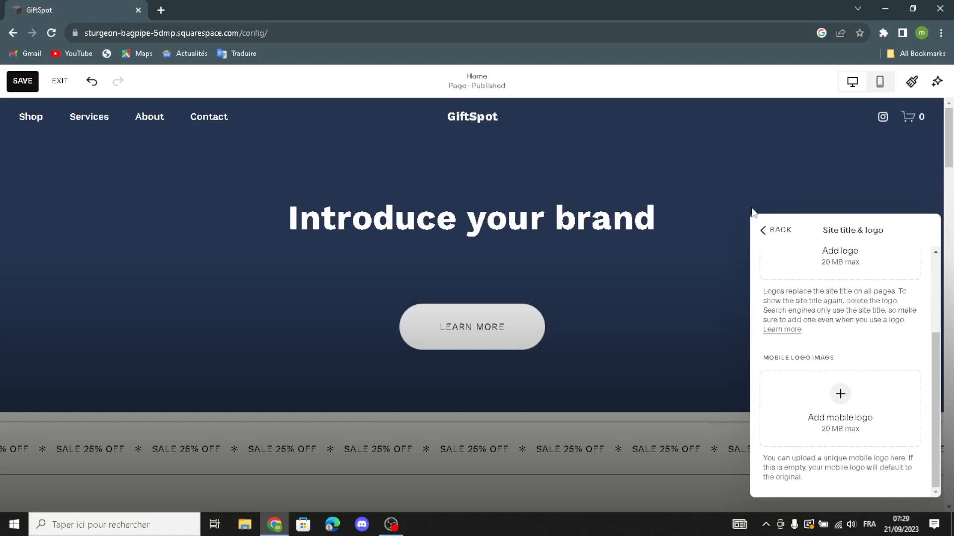
left_click(762, 230)
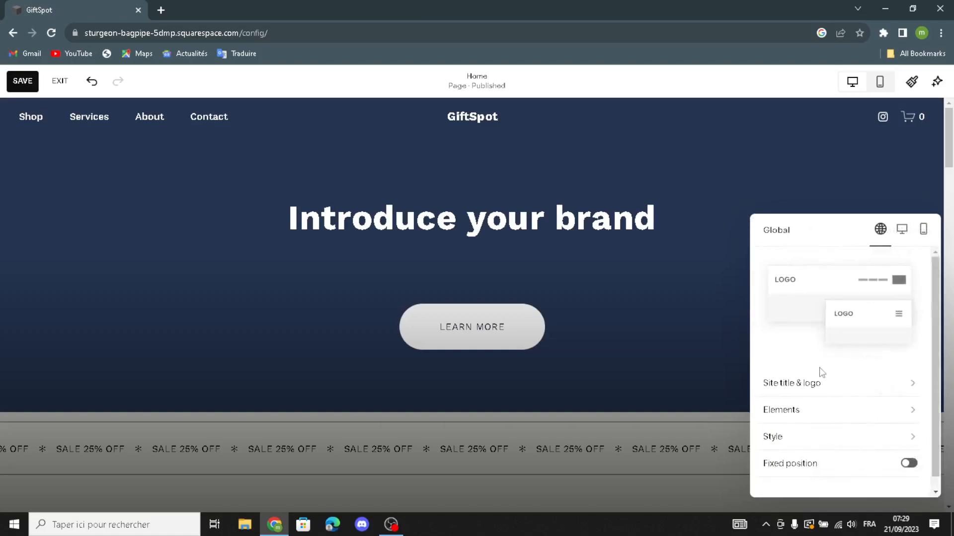
Turn on the Get Started button in the header elements and review the social link, language and cart options
left_click(803, 415)
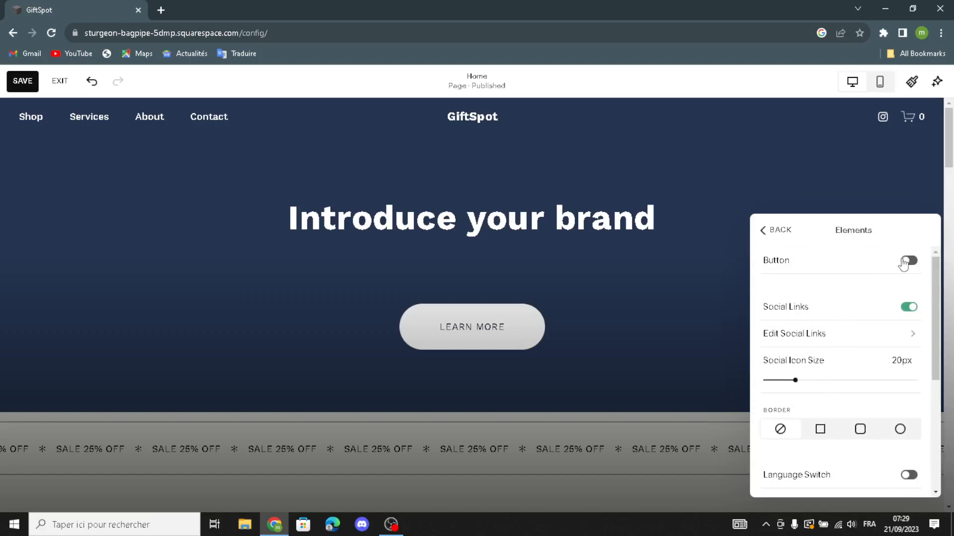
left_click(892, 274)
left_click(823, 287)
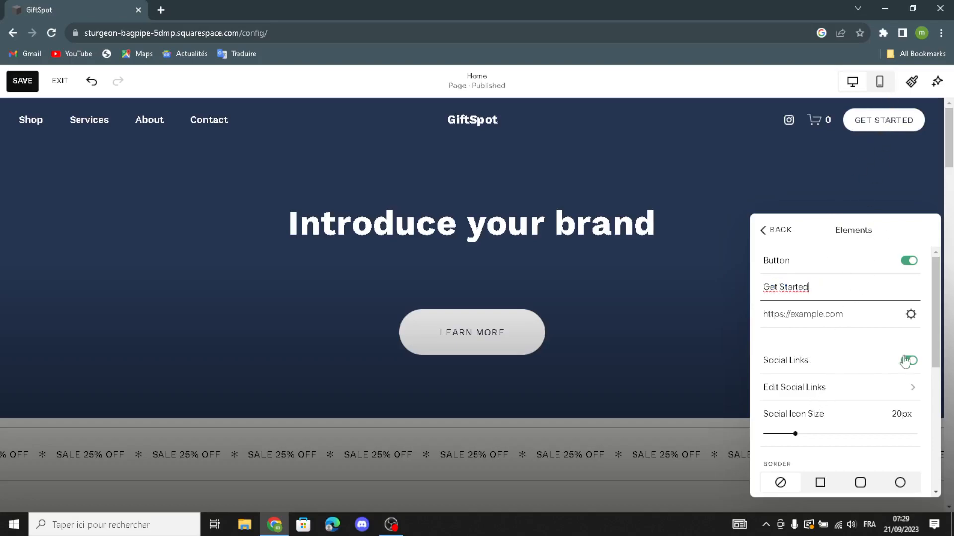
scroll(807, 365, "down", 1)
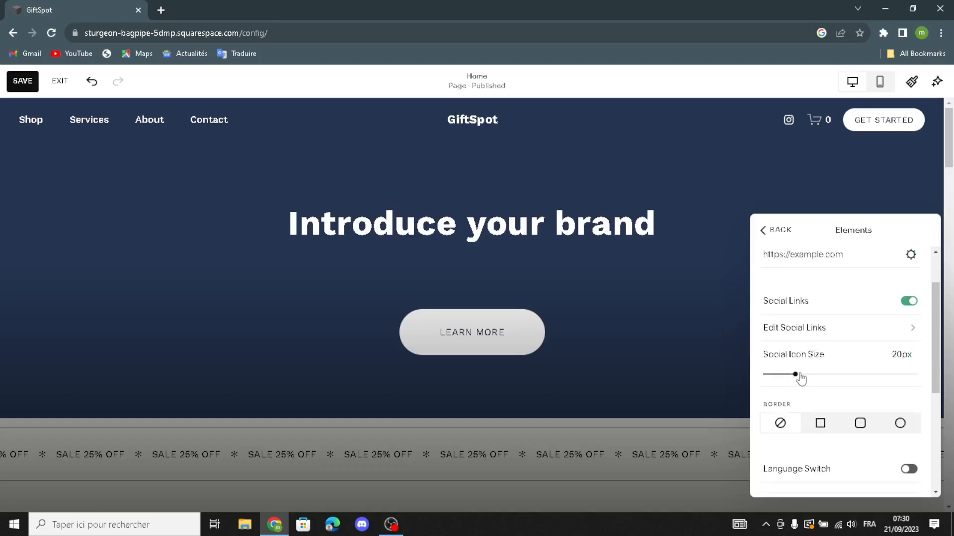
scroll(807, 390, "down", 2)
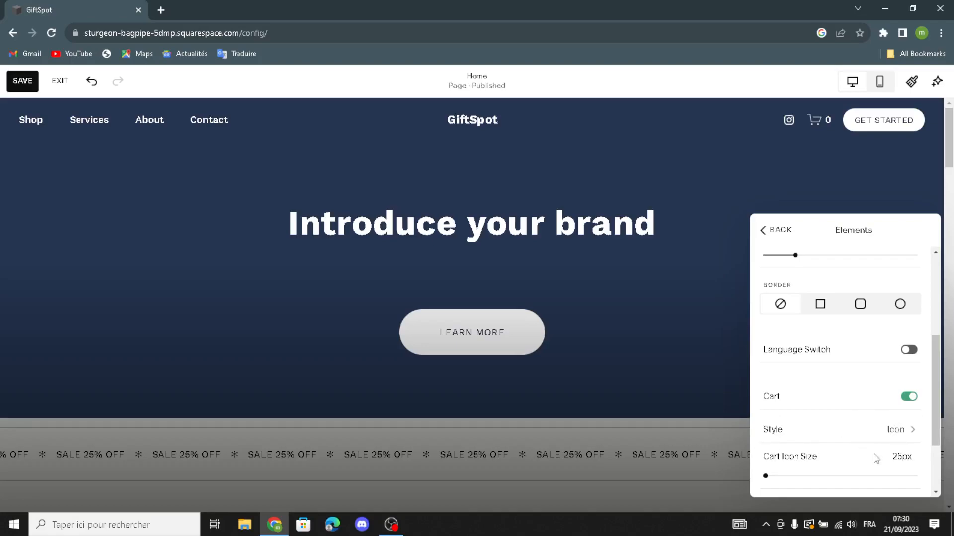
scroll(875, 458, "down", 1)
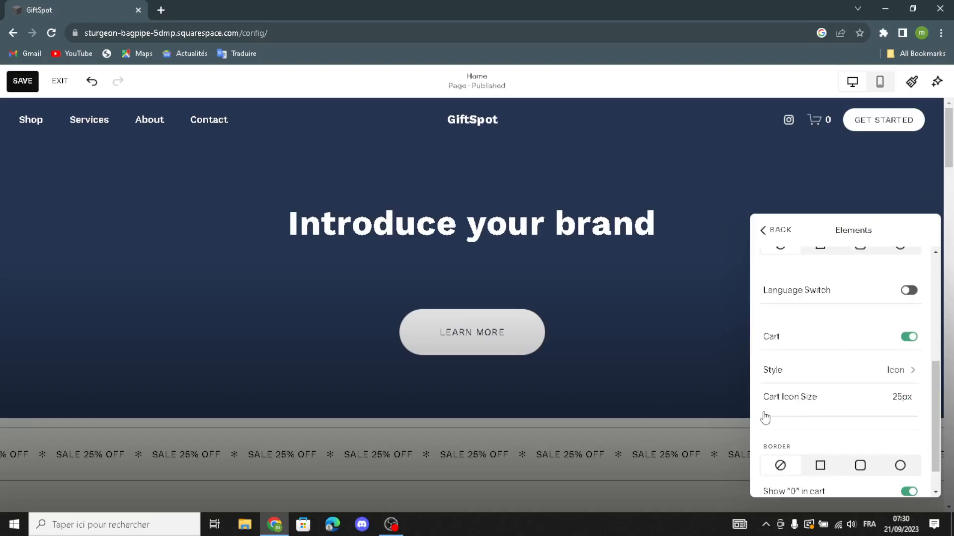
scroll(839, 406, "down", 1)
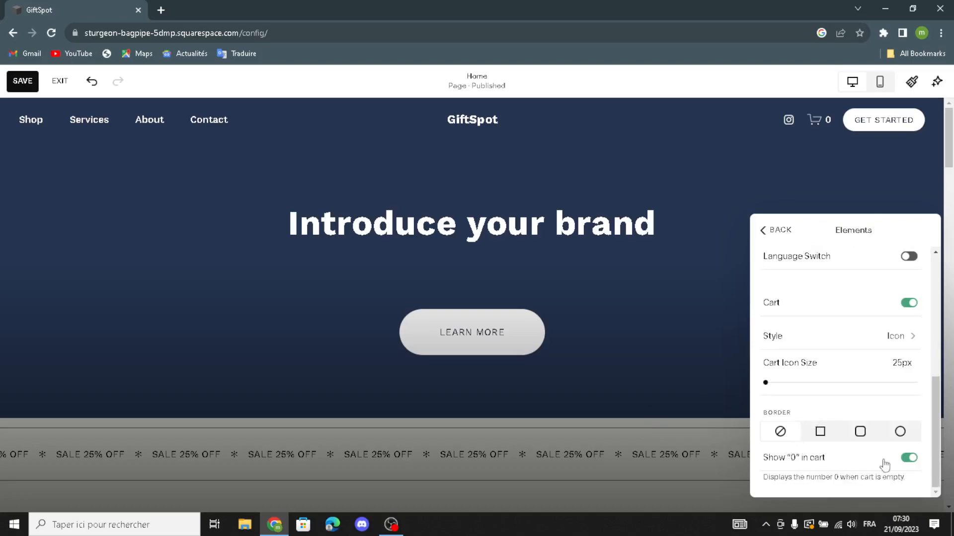
Close the header elements settings and examine the section categories that can be added below the header
left_click(685, 343)
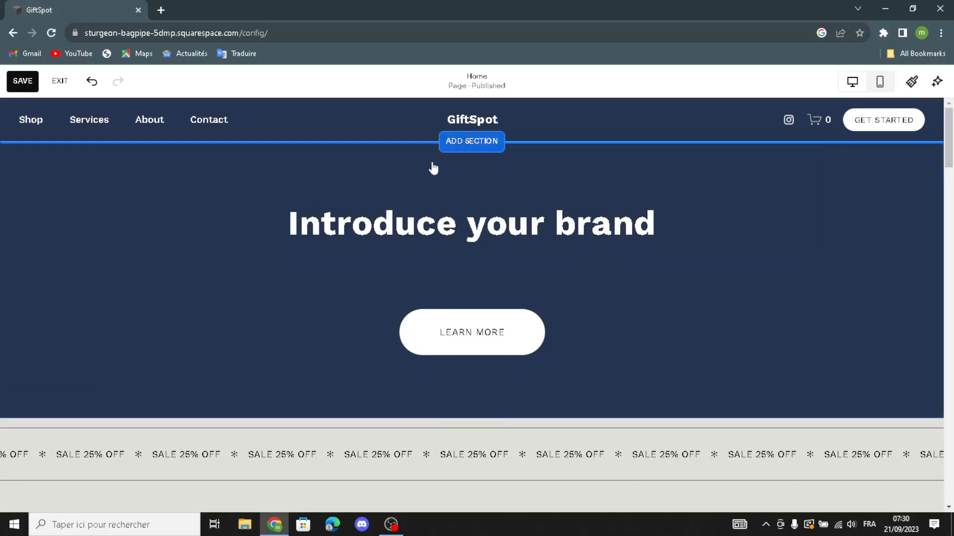
left_click(471, 141)
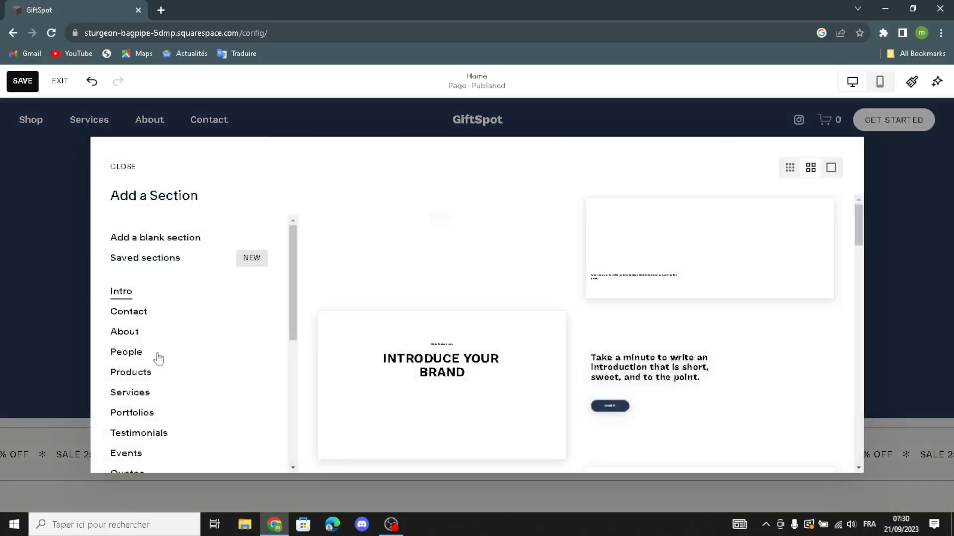
scroll(159, 358, "down", 5)
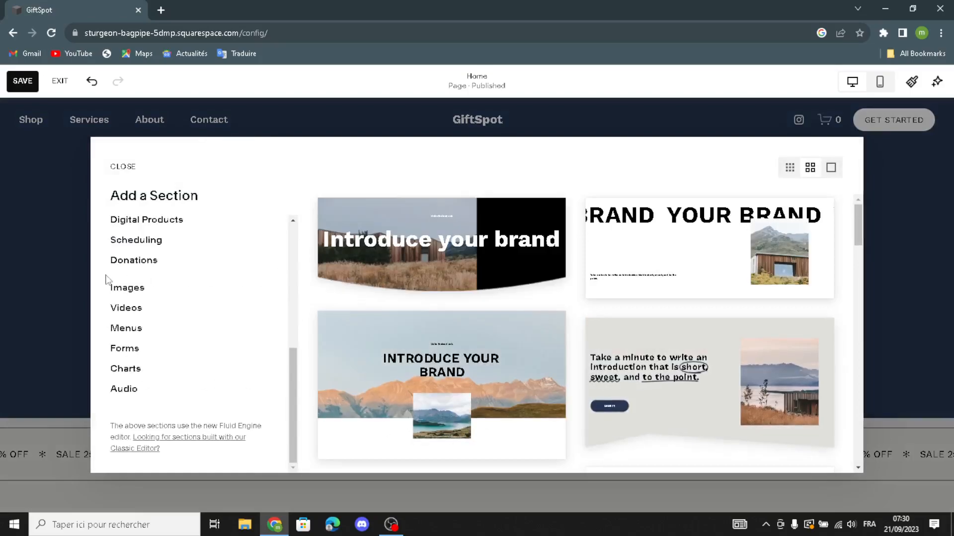
scroll(107, 280, "up", 5)
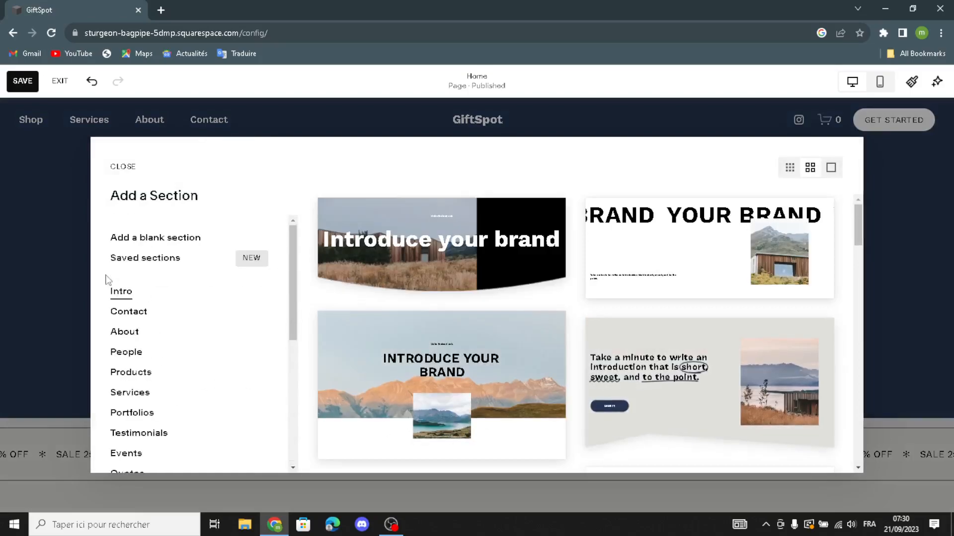
left_click(122, 168)
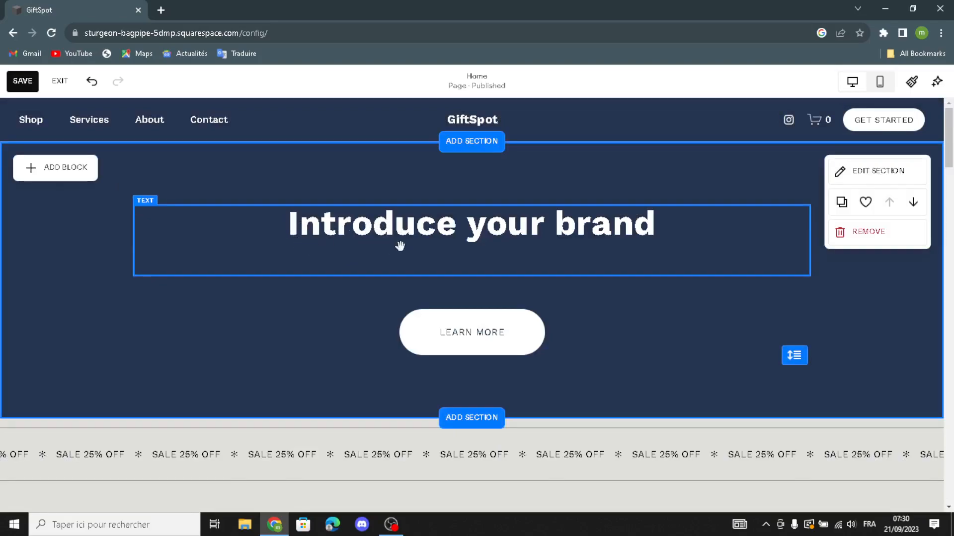
Open the "Introduce your brand" heading for editing and examine its text formatting options
left_click(484, 234)
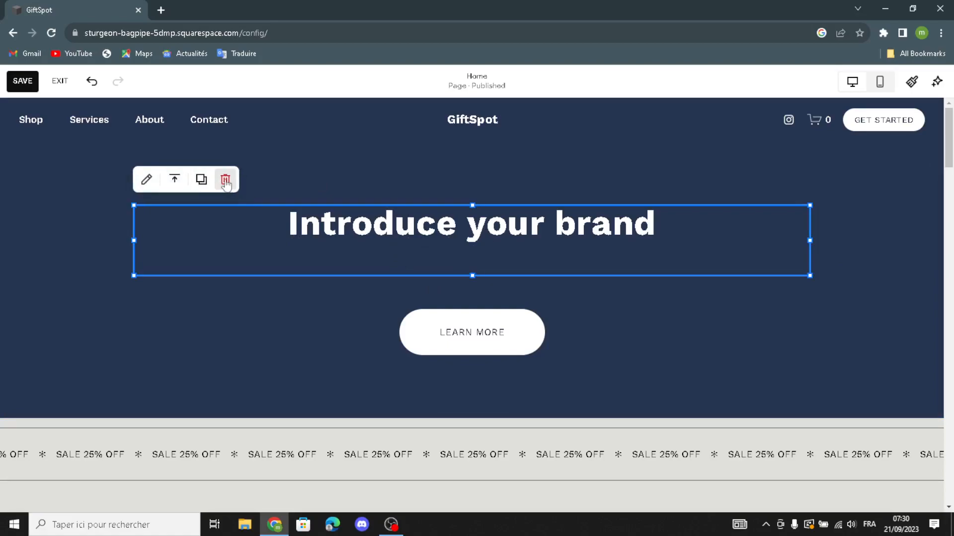
left_click(146, 180)
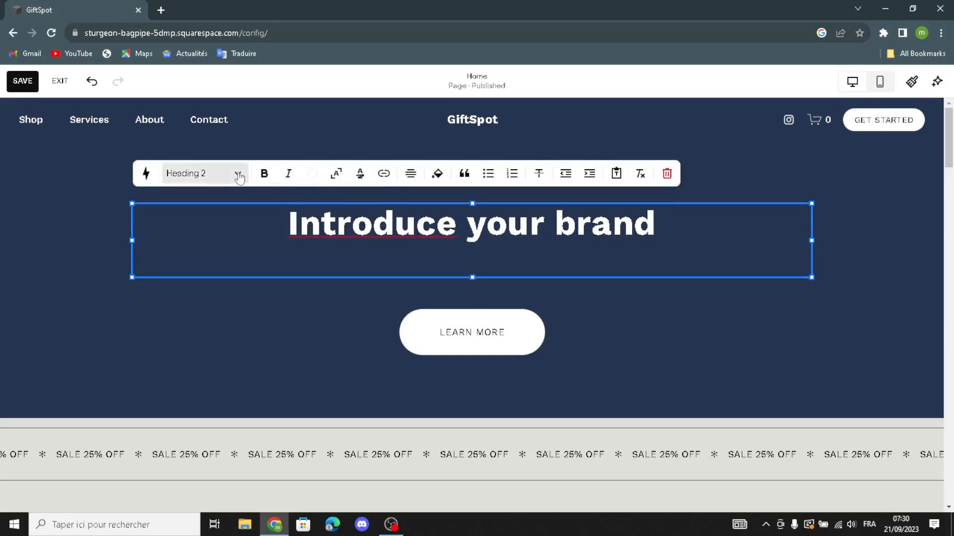
left_click(195, 147)
Examine the Learn More button's text and link settings and the block types available for the intro section
left_click(455, 336)
left_click(456, 288)
left_click(509, 277)
left_click(474, 325)
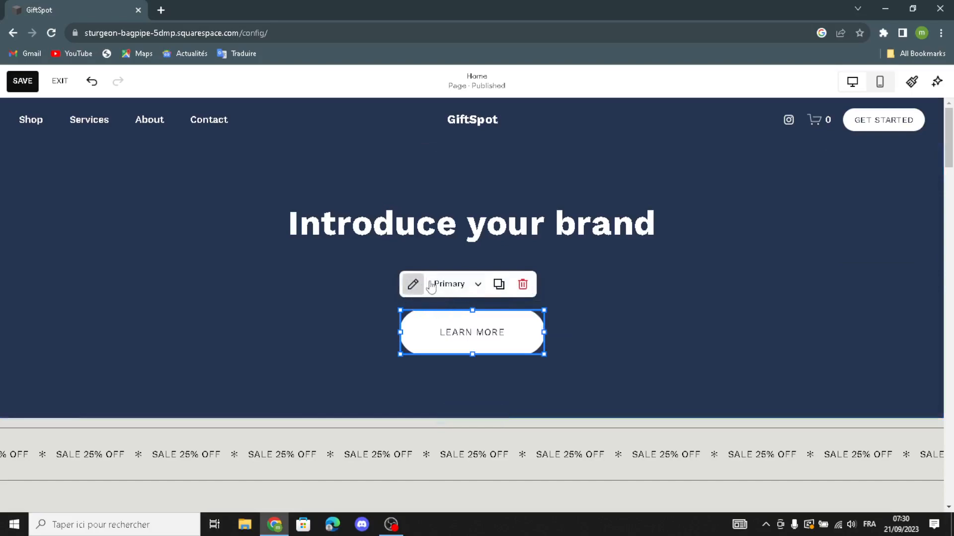
left_click(412, 284)
mouse_move(619, 297)
left_mouse_down()
mouse_move(589, 304)
mouse_move(612, 305)
left_mouse_up()
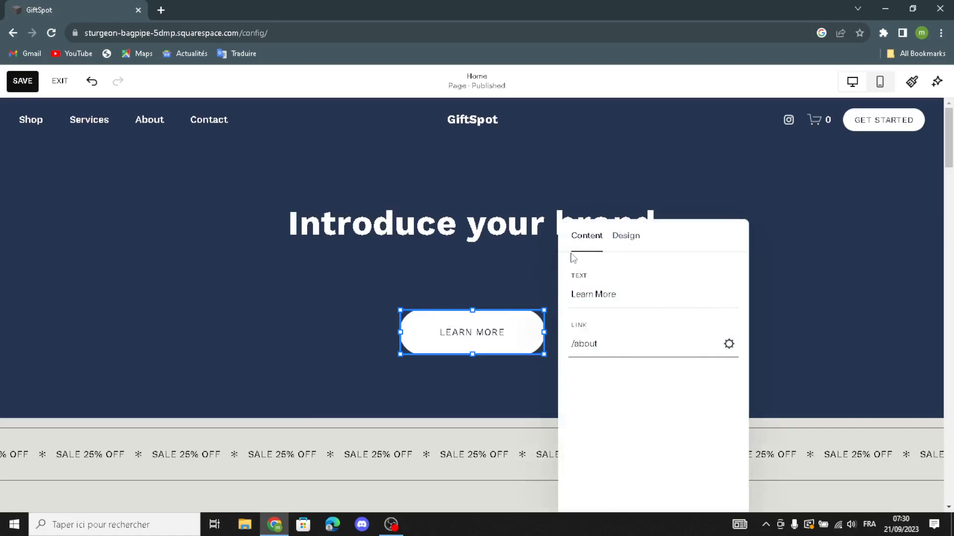
left_click(616, 183)
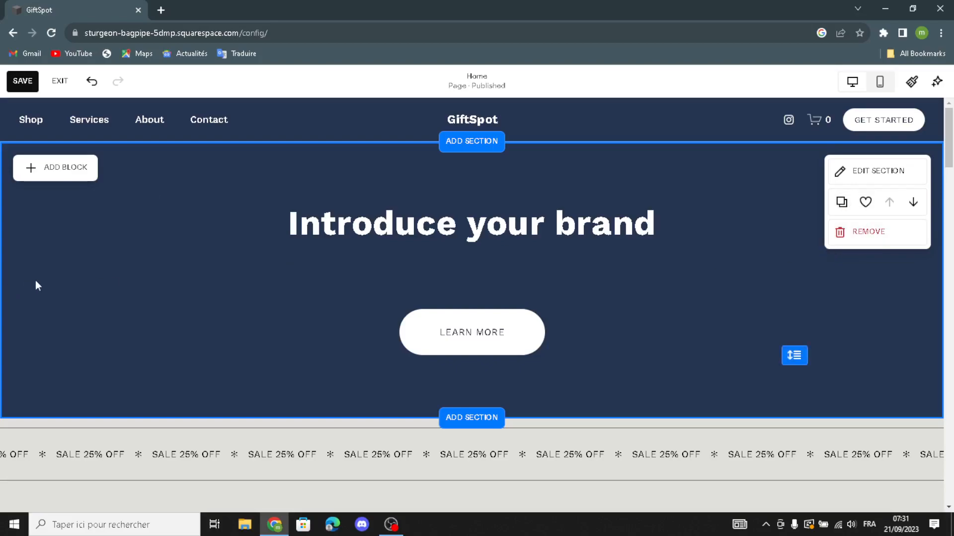
left_click(72, 169)
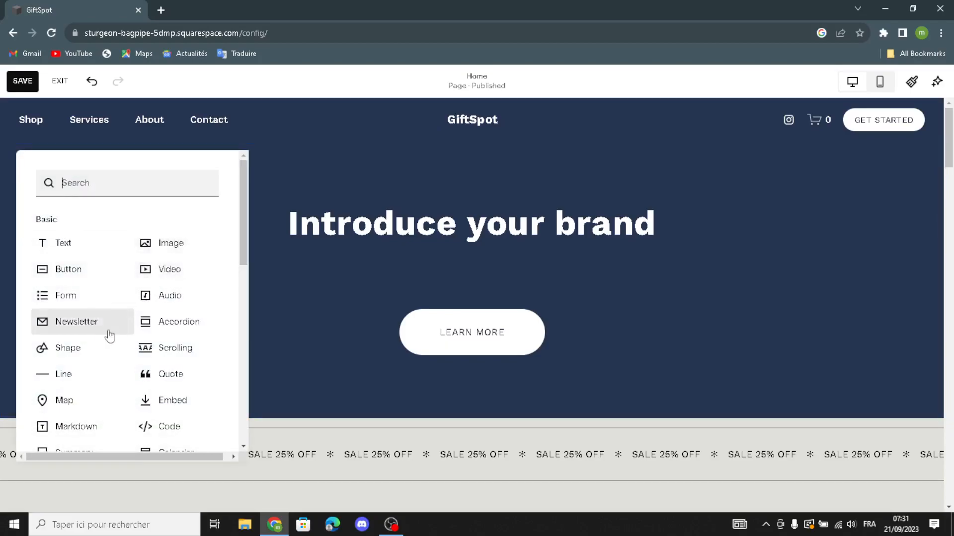
left_click(298, 371)
Delete the arched red box image from the "Shop our product" section
scroll(330, 347, "down", 3)
scroll(332, 347, "down", 4)
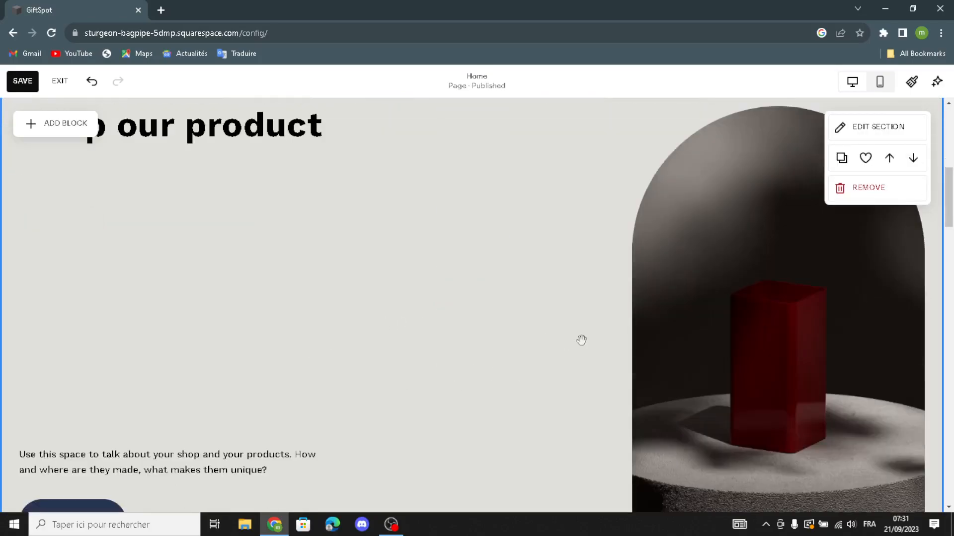
left_click(707, 293)
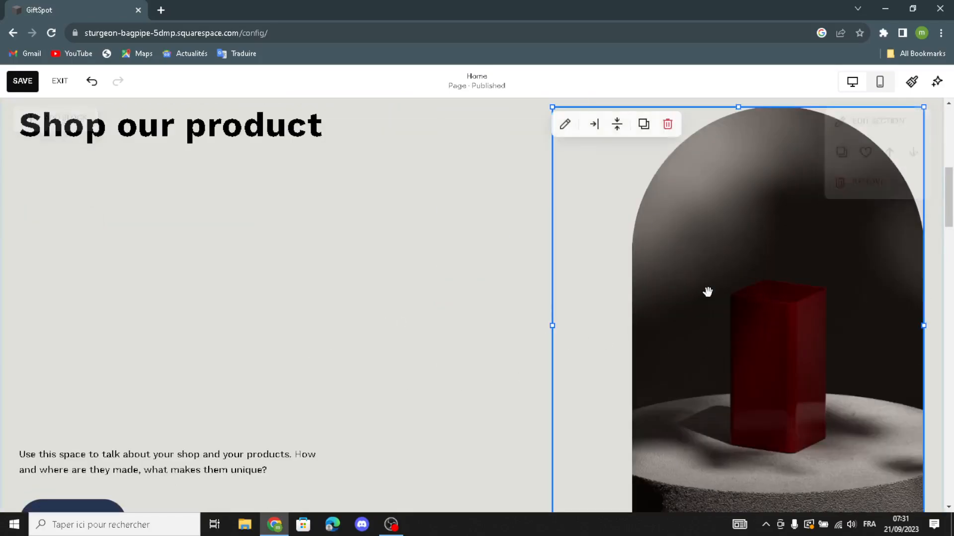
left_click(667, 124)
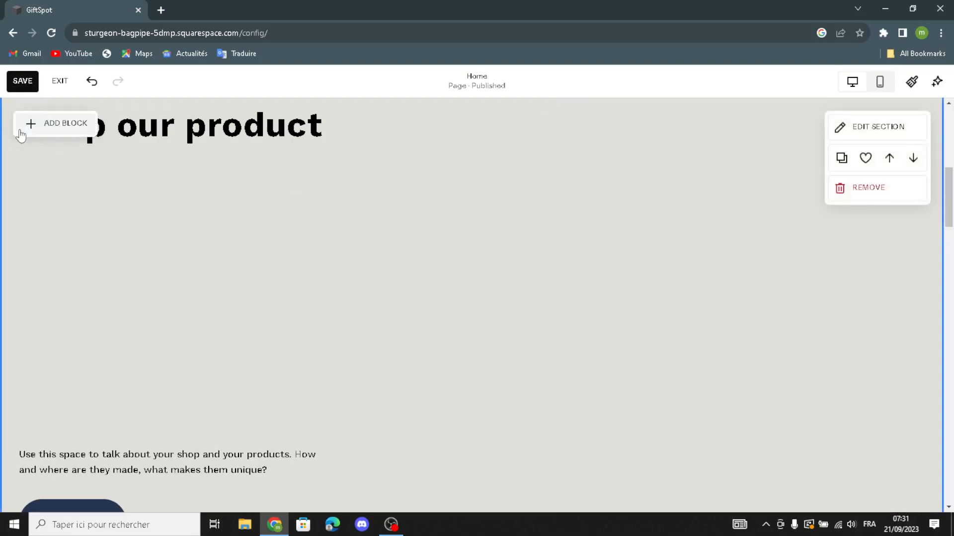
Add an image block to the "Shop our product" section and place it in the section's right half
left_click(31, 125)
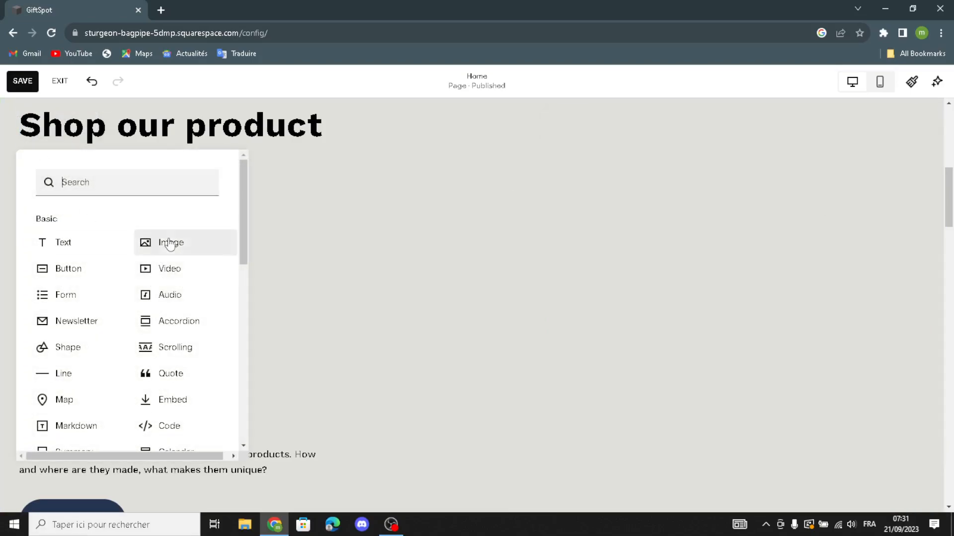
left_click(147, 245)
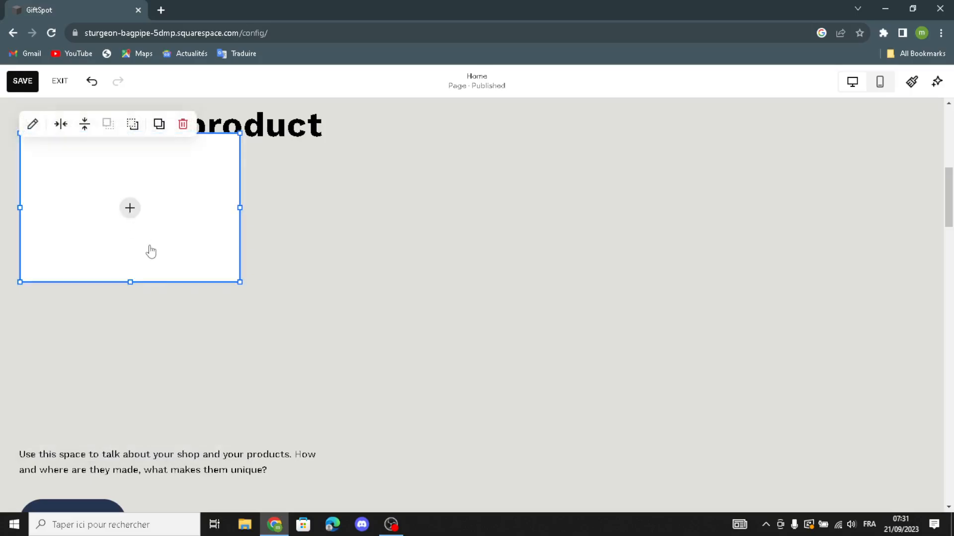
left_click_drag(230, 268, 686, 252)
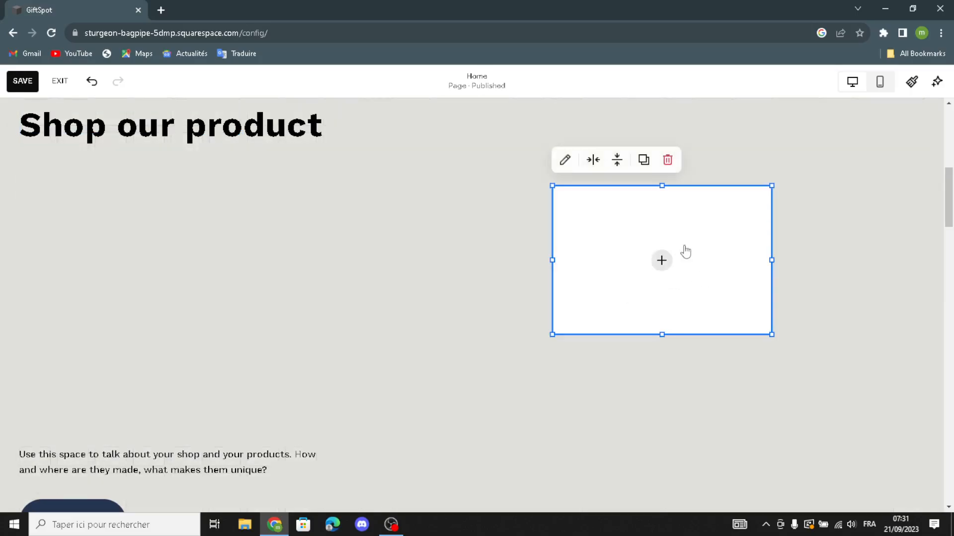
Fill the image block with a free stock photo of wrapped gifts around a Christmas tree, searching for "gifts and novelty items"
left_click(661, 260)
left_click(634, 331)
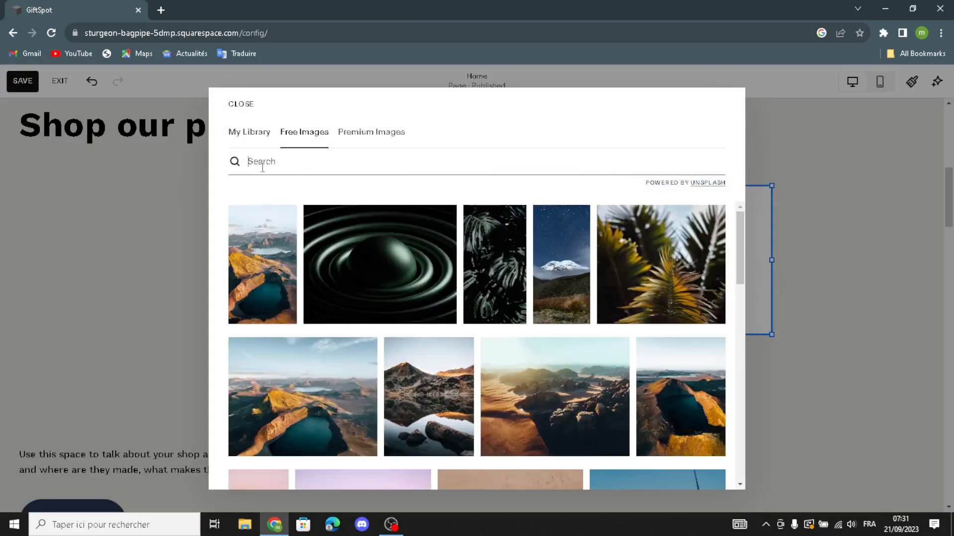
type("gifts")
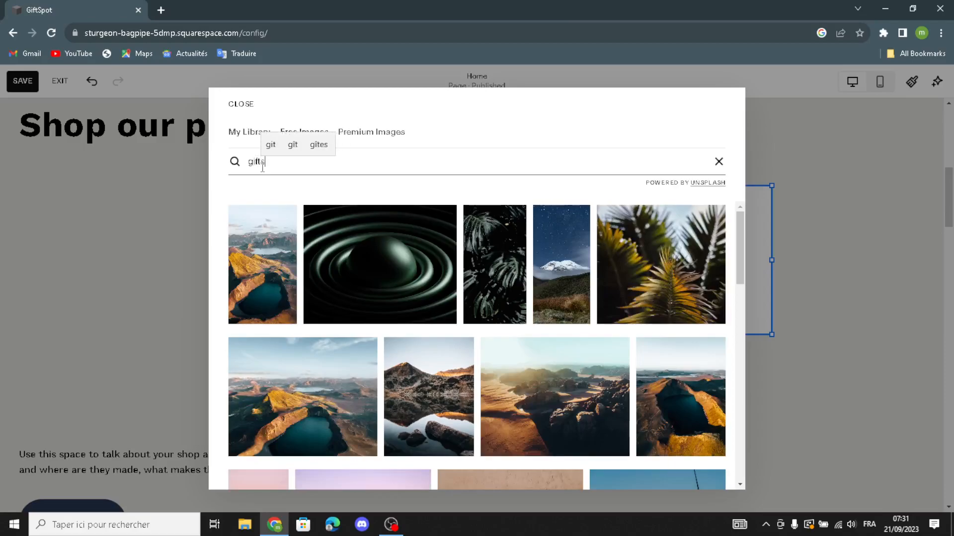
type(" and no")
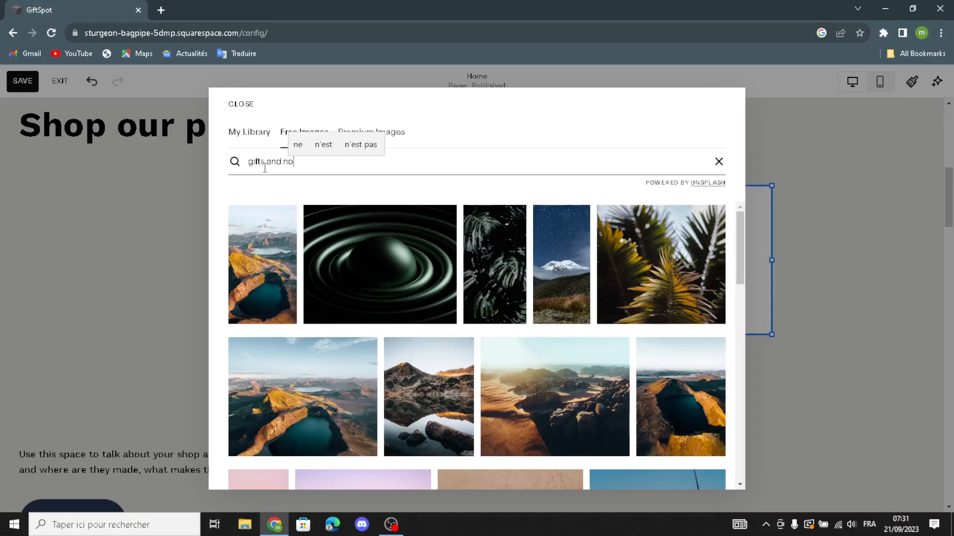
type("velty")
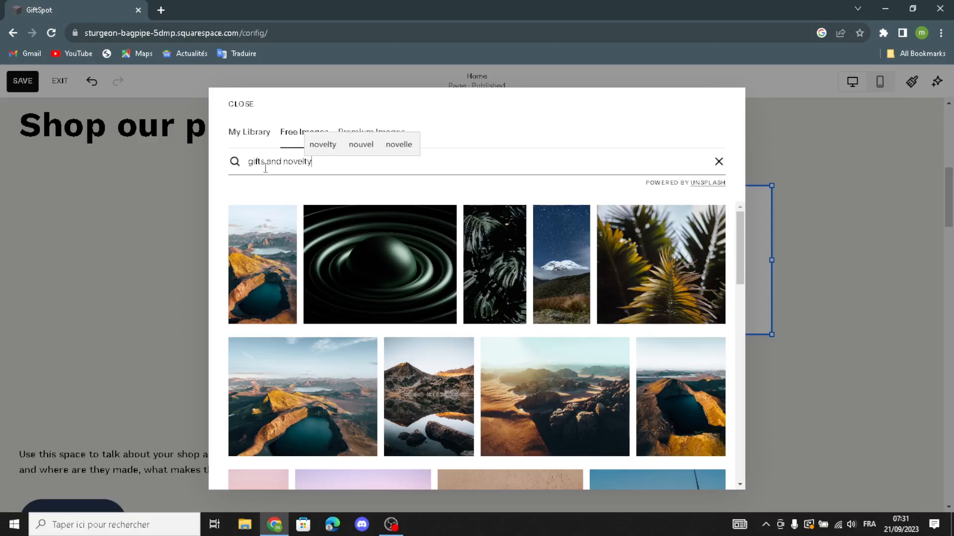
type(" items")
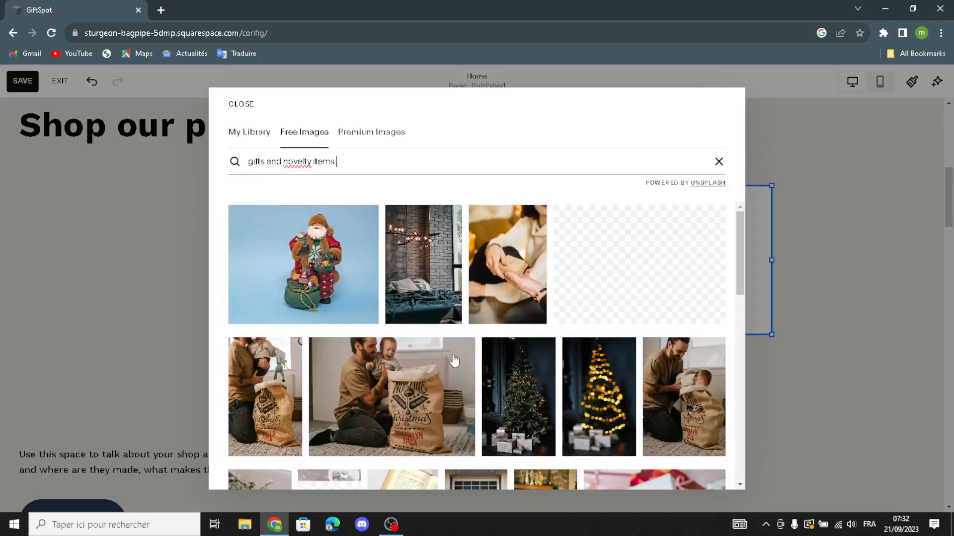
scroll(454, 362, "down", 1)
scroll(455, 361, "down", 3)
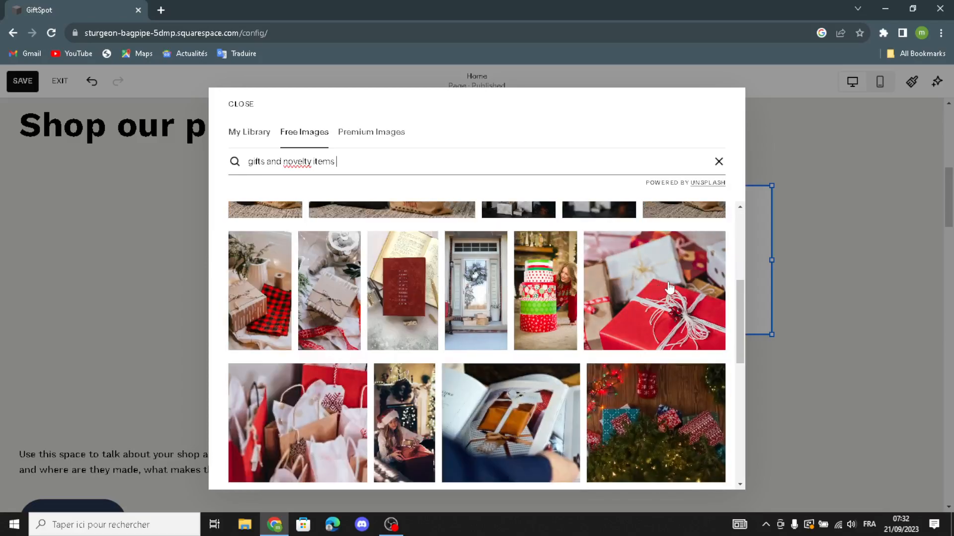
left_click(672, 406)
left_click(626, 336)
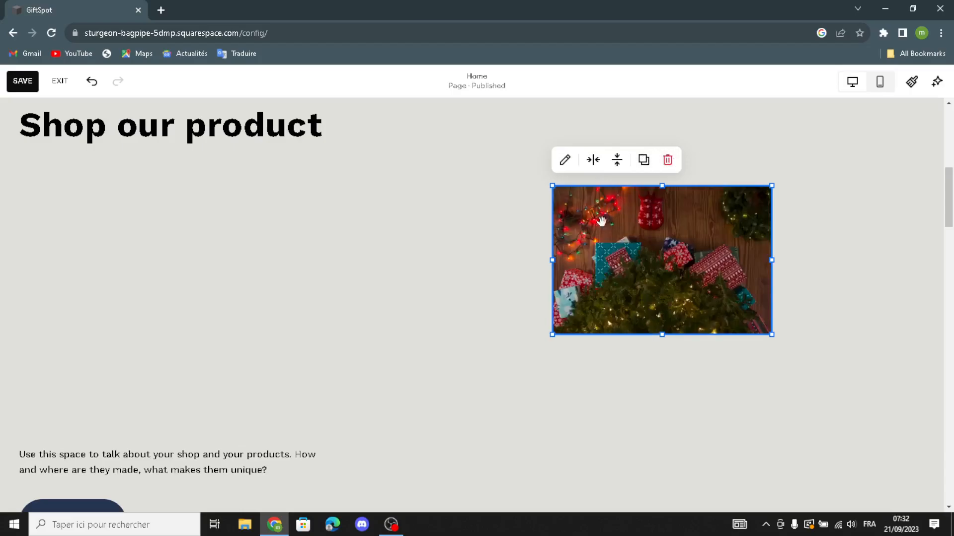
Enlarge the gift photo block so it spans most of the right half of the "Shop our product" section
left_click_drag(543, 338, 467, 393)
left_click_drag(779, 191, 850, 111)
left_click_drag(848, 387, 869, 452)
Check the layout of the "Shop our product" section and save the home page
scroll(236, 350, "down", 2)
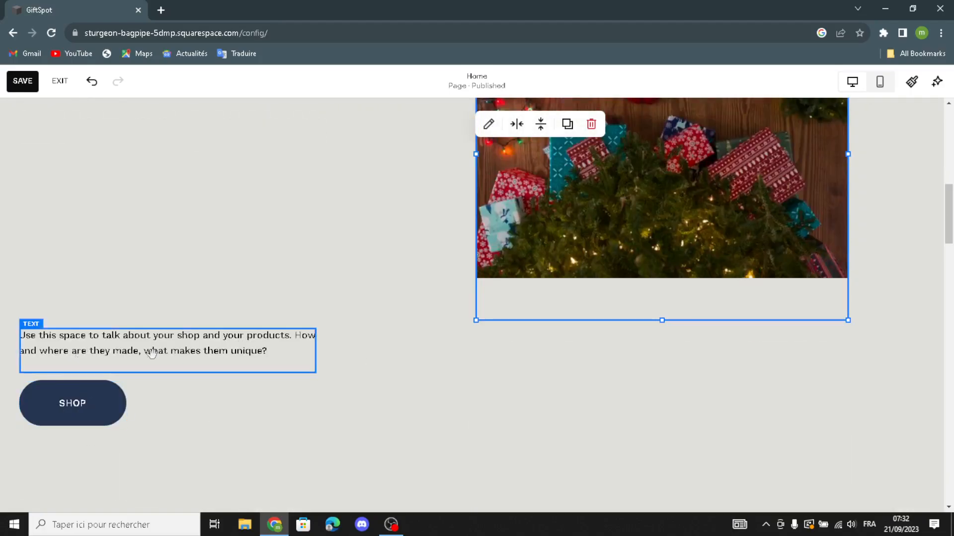
scroll(153, 354, "down", 4)
scroll(153, 355, "up", 6)
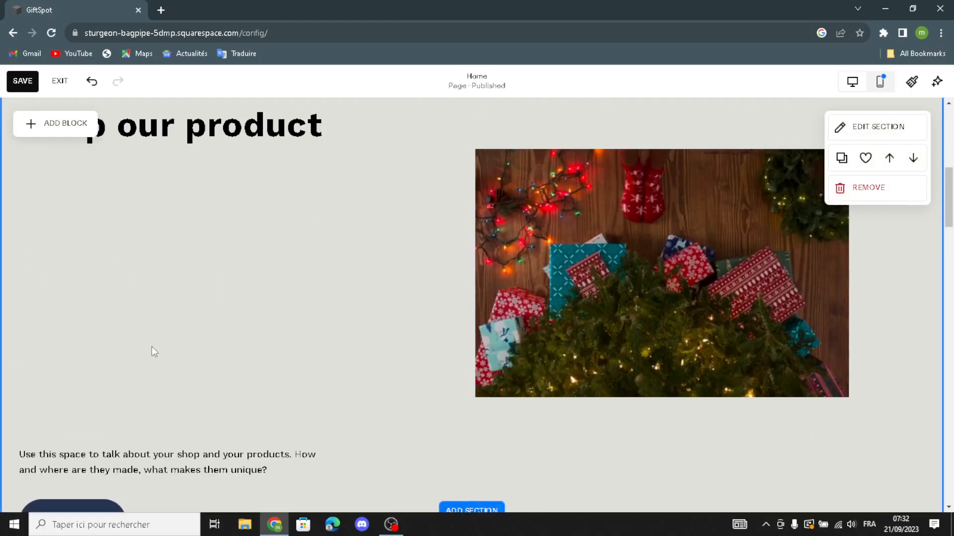
scroll(151, 347, "up", 2)
scroll(151, 346, "down", 2)
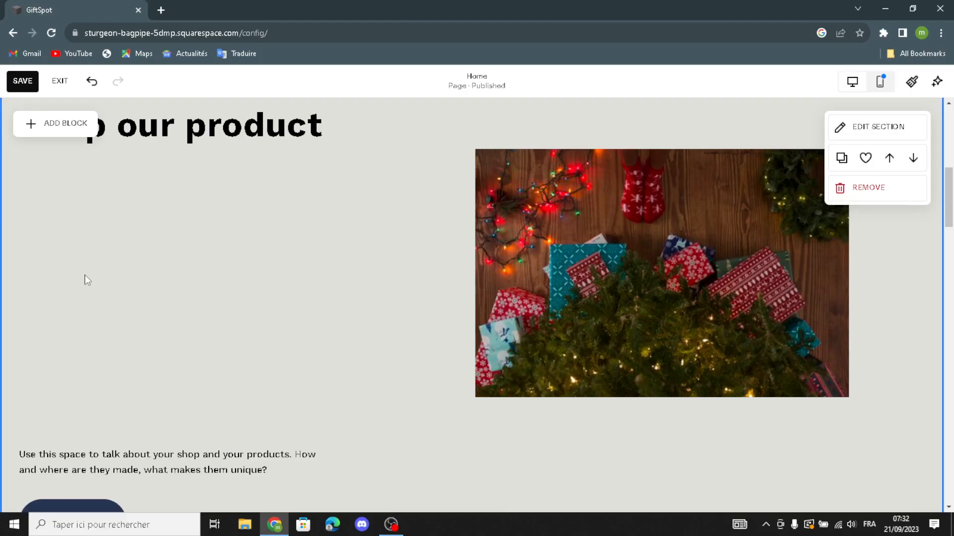
left_click(20, 84)
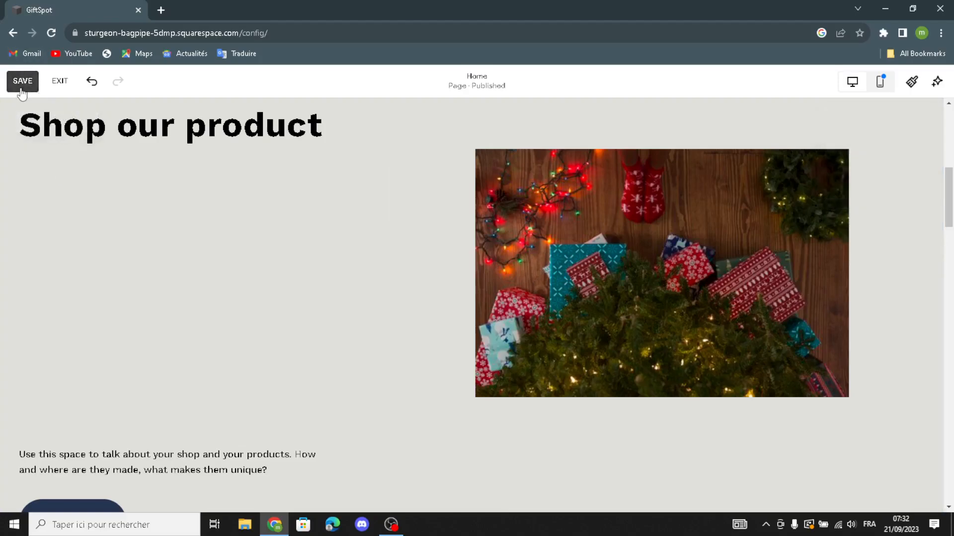